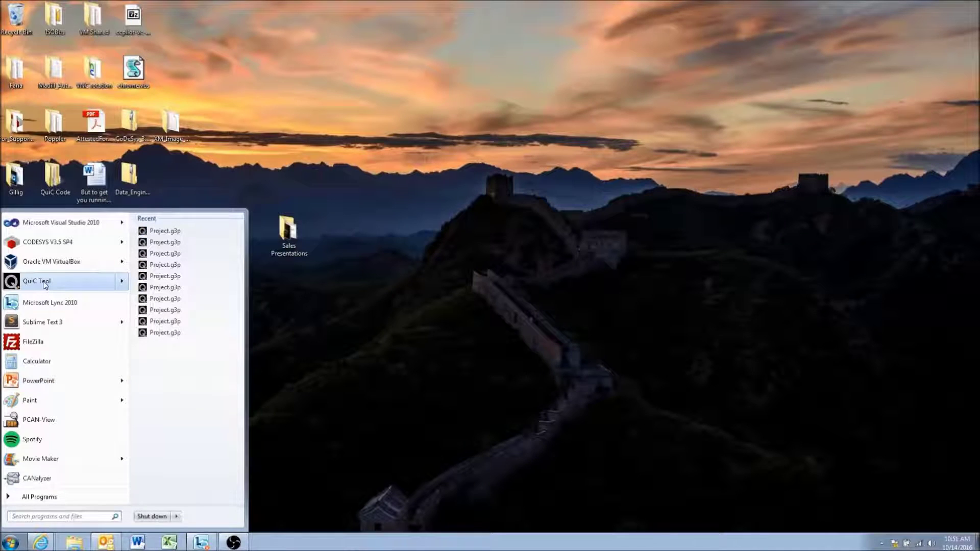
- Launch QuiC Tool and open Project.g3p from the Video_Example folder
{"action": "left_click", "coordinate": [45, 285]}
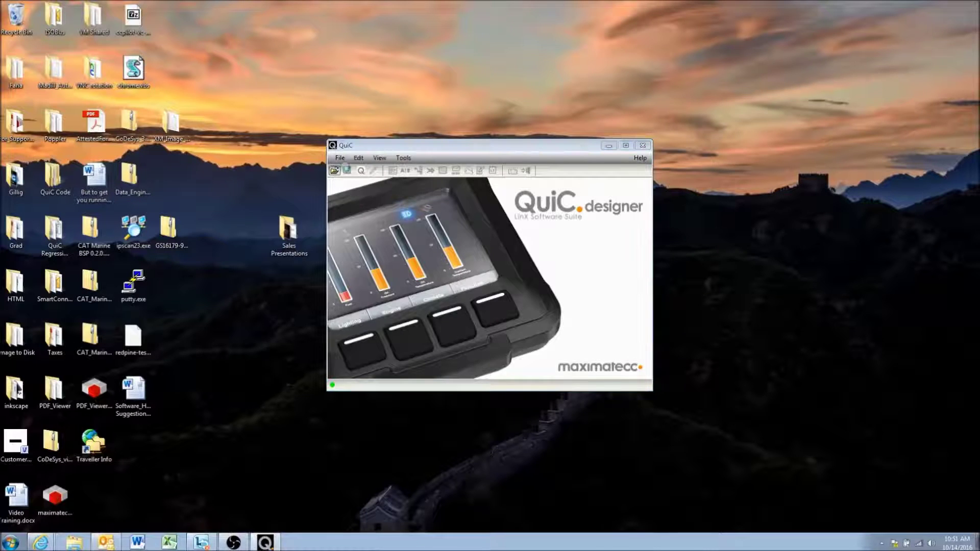
{"action": "left_click", "coordinate": [335, 172]}
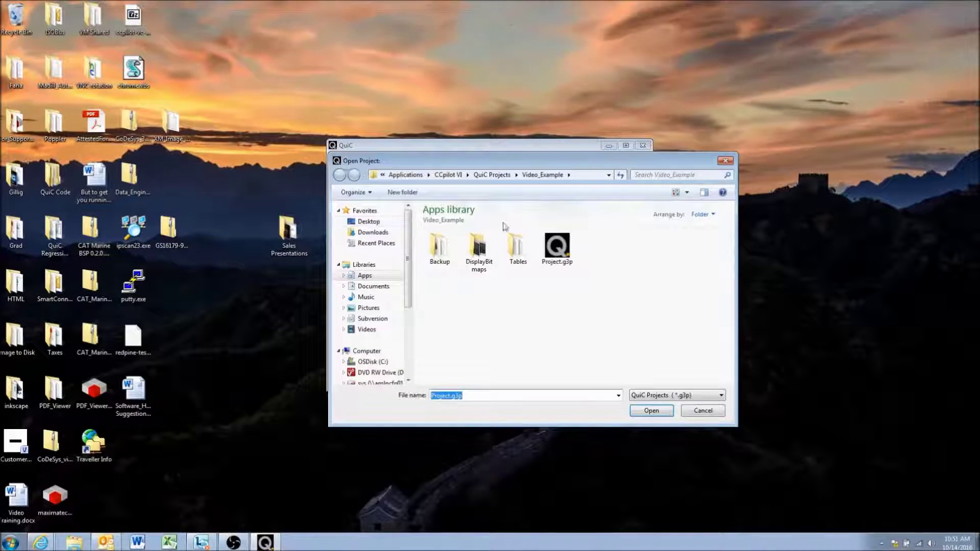
{"action": "left_click", "coordinate": [558, 247]}
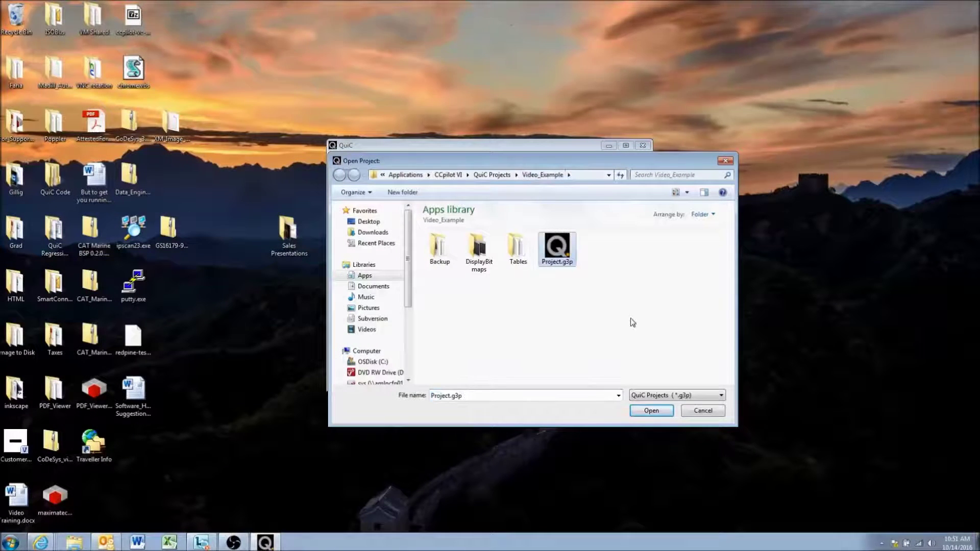
{"action": "left_click", "coordinate": [660, 411]}
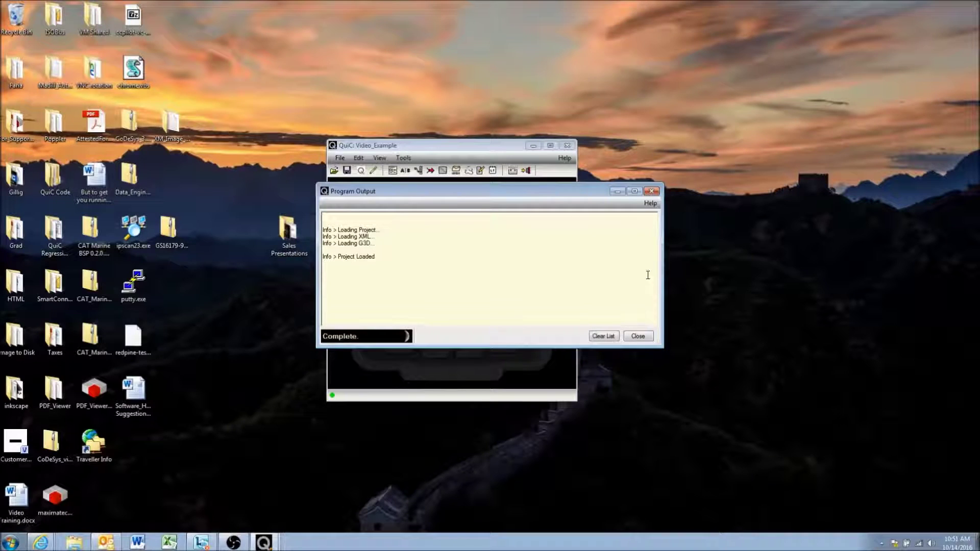
{"action": "left_click", "coordinate": [644, 336]}
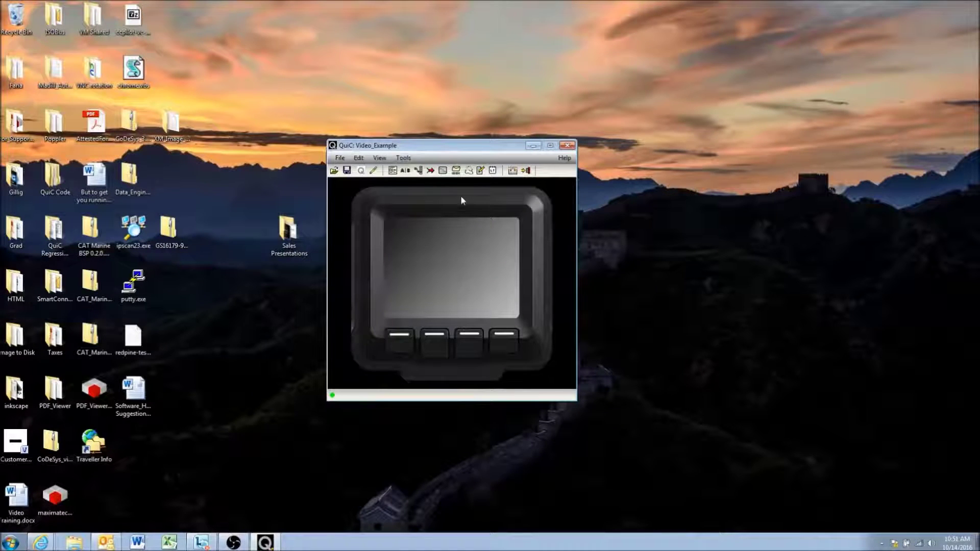
- Examine the settings of the virtual signals signal_custom1 and signal_password in the Signal Editor
{"action": "left_click", "coordinate": [442, 171]}
{"action": "left_click", "coordinate": [470, 161]}
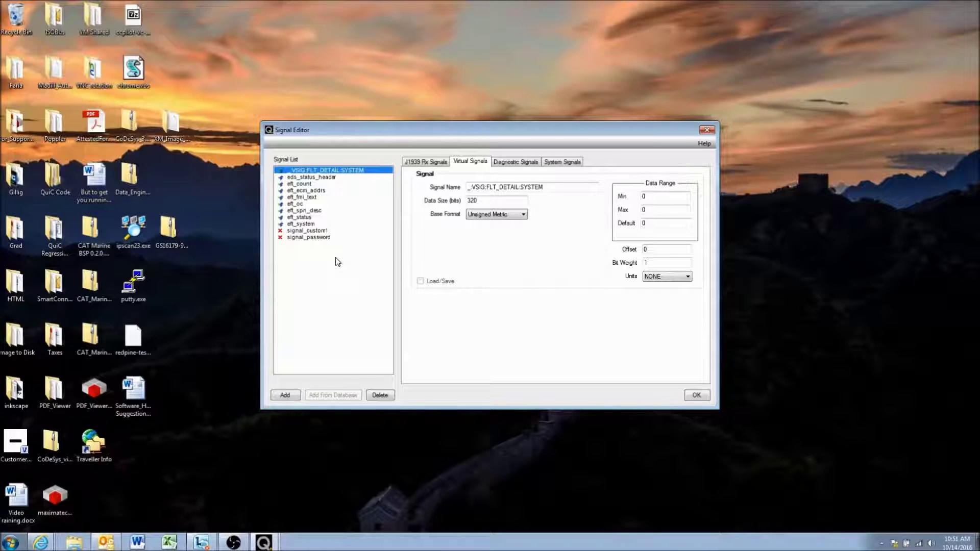
{"action": "left_click", "coordinate": [326, 231]}
{"action": "left_click", "coordinate": [324, 237]}
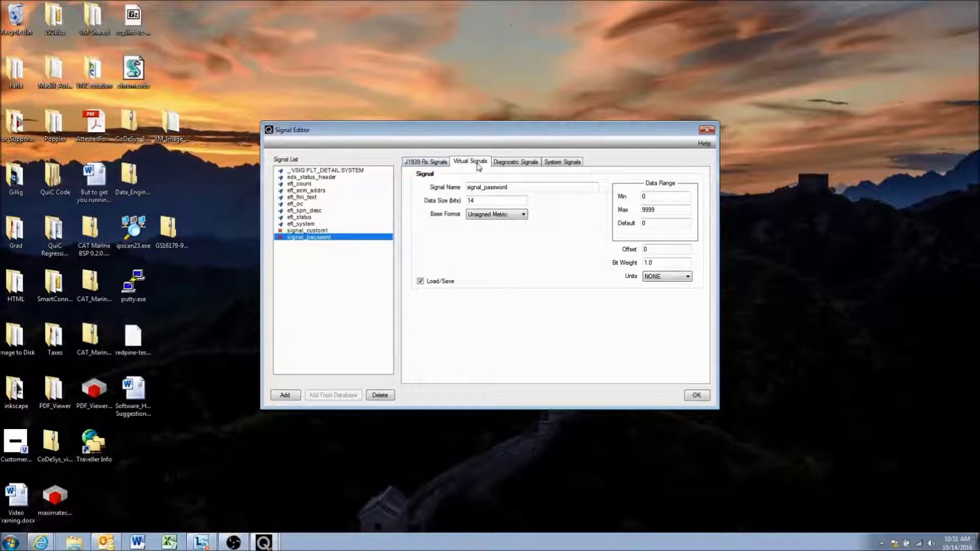
{"action": "left_click", "coordinate": [705, 131]}
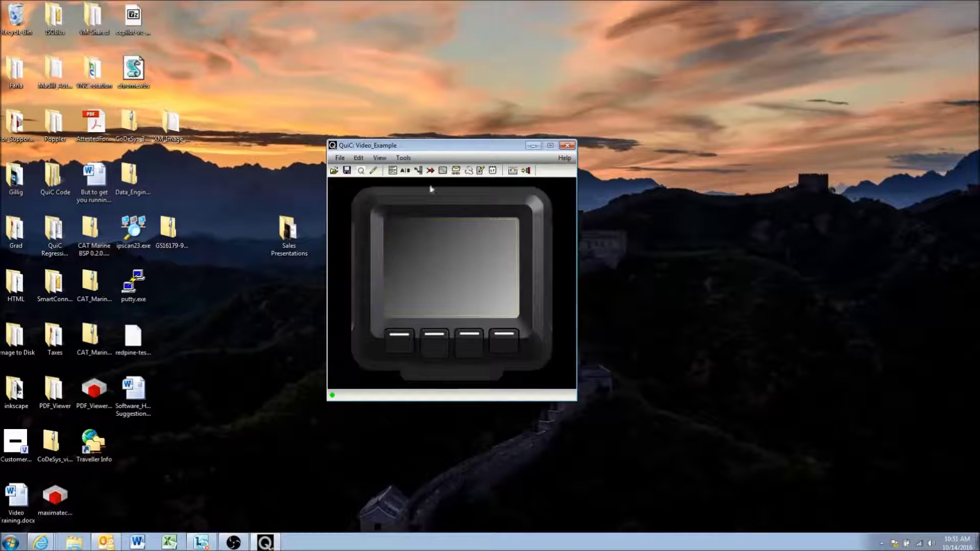
- Add a new parameter group to the PG list in the J1939 Transmit Message Editor
{"action": "left_click", "coordinate": [456, 171]}
{"action": "left_click_drag", "start_coordinate": [399, 133], "coordinate": [467, 132]}
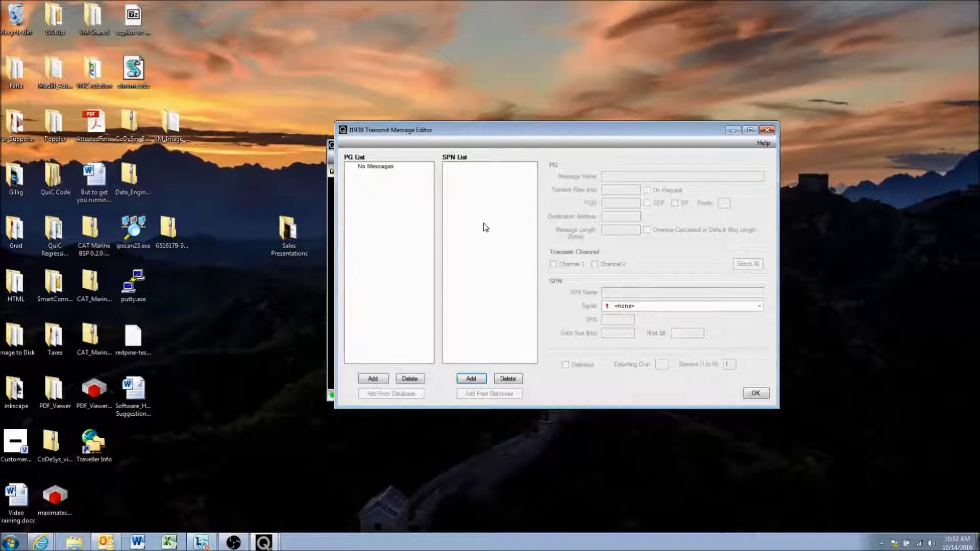
{"action": "left_click", "coordinate": [373, 378]}
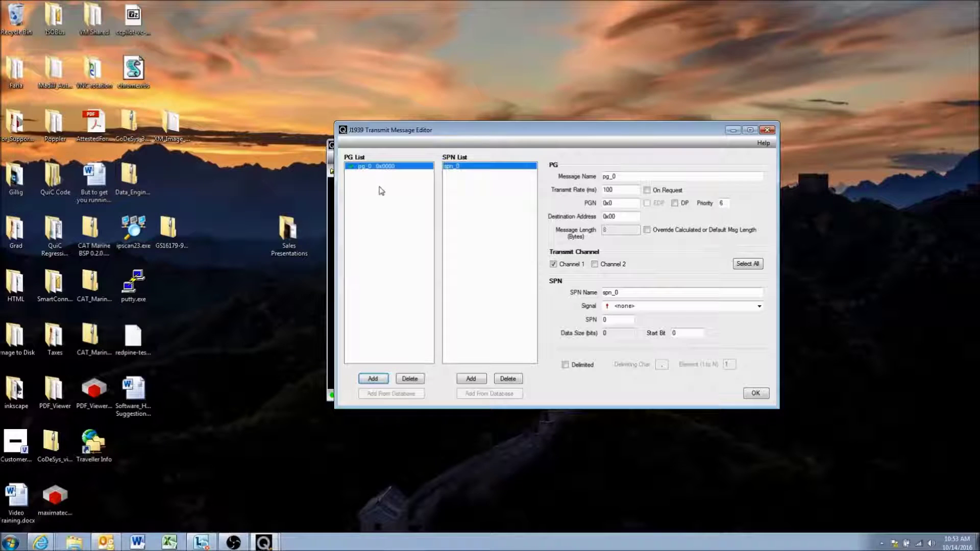
{"action": "left_click", "coordinate": [381, 167]}
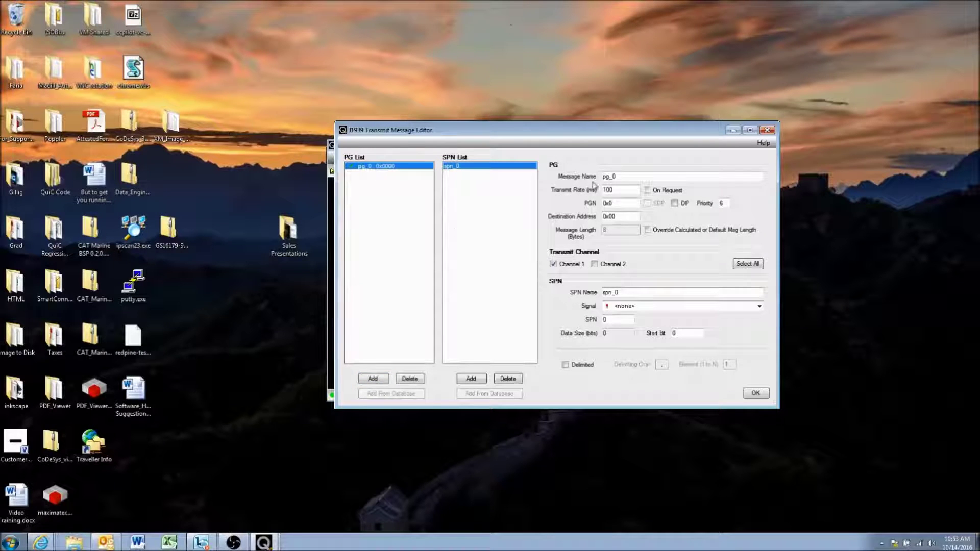
- Name the new transmit message pg_custom1
{"action": "left_click", "coordinate": [658, 172]}
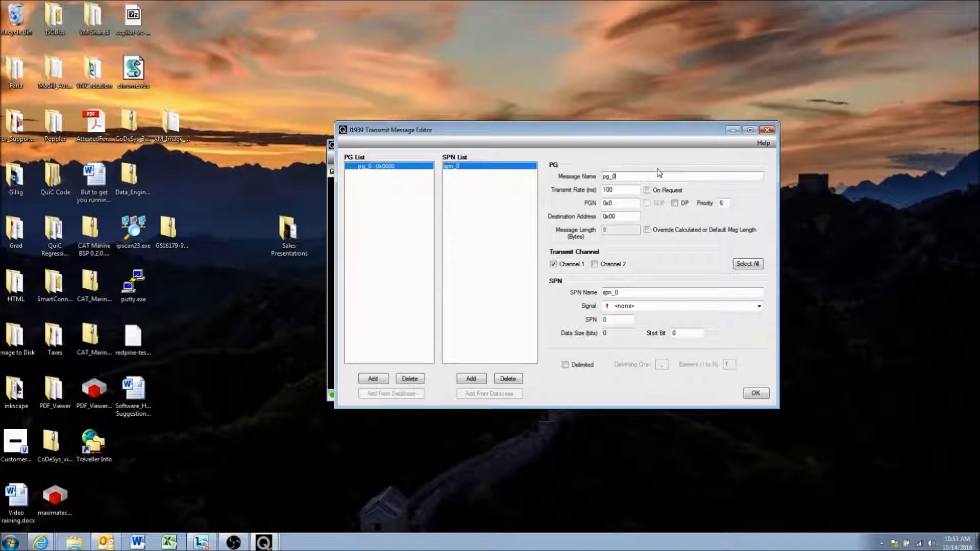
{"action": "key", "text": "BackSpace"}
{"action": "type", "text": "custom1"}
{"action": "left_click", "coordinate": [624, 190]}
{"action": "double_click", "coordinate": [643, 176]}
{"action": "left_click", "coordinate": [643, 176]}
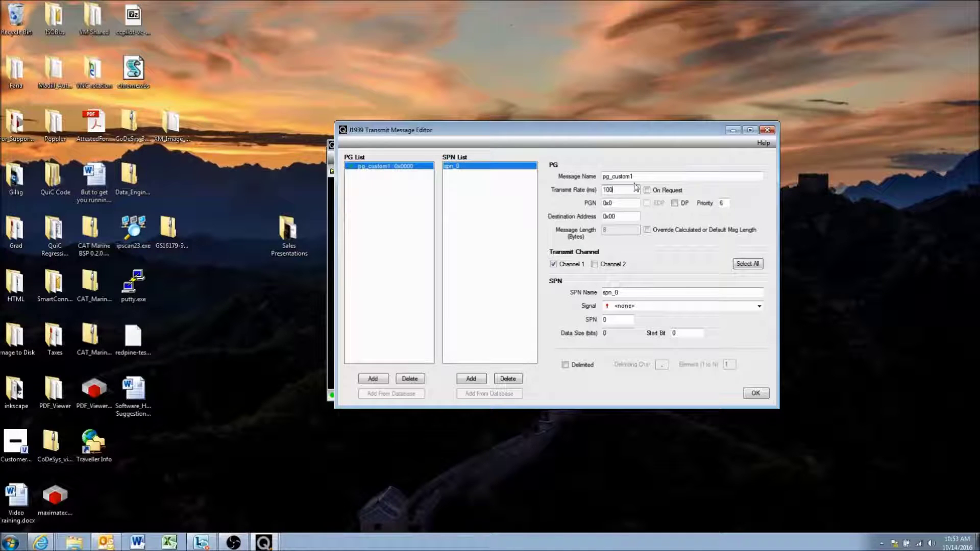
{"action": "left_click", "coordinate": [628, 176]}
- Try transmit rates of 500 ms and 1000 ms for the pg_custom1 message
{"action": "left_click", "coordinate": [615, 190]}
{"action": "left_click_drag", "start_coordinate": [614, 189], "coordinate": [599, 189]}
{"action": "double_click", "coordinate": [614, 188]}
{"action": "type", "text": "500"}
{"action": "double_click", "coordinate": [620, 189]}
{"action": "type", "text": "1000"}
- Try On Request transmission for pg_custom1 and return the message to periodic transmission
{"action": "left_click", "coordinate": [647, 191]}
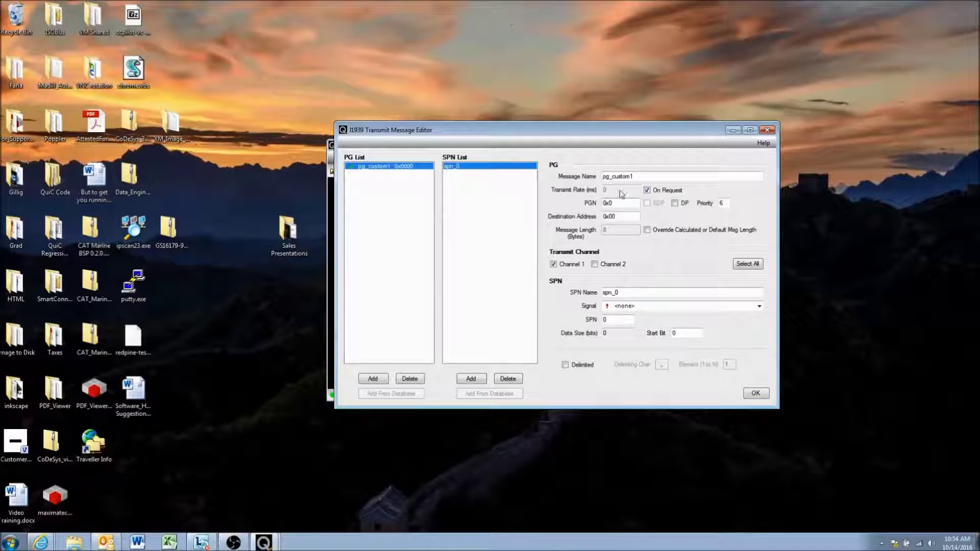
{"action": "left_click", "coordinate": [659, 176]}
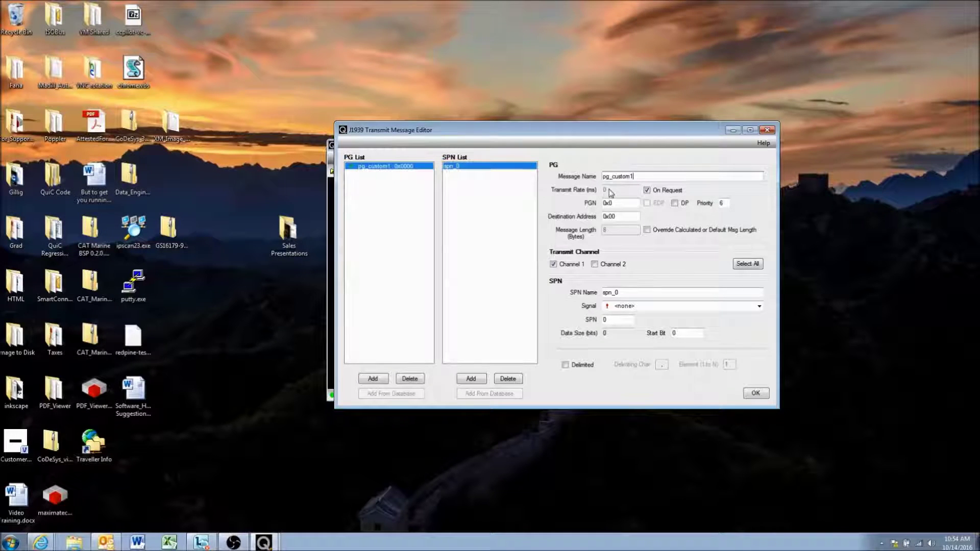
{"action": "left_click", "coordinate": [647, 191]}
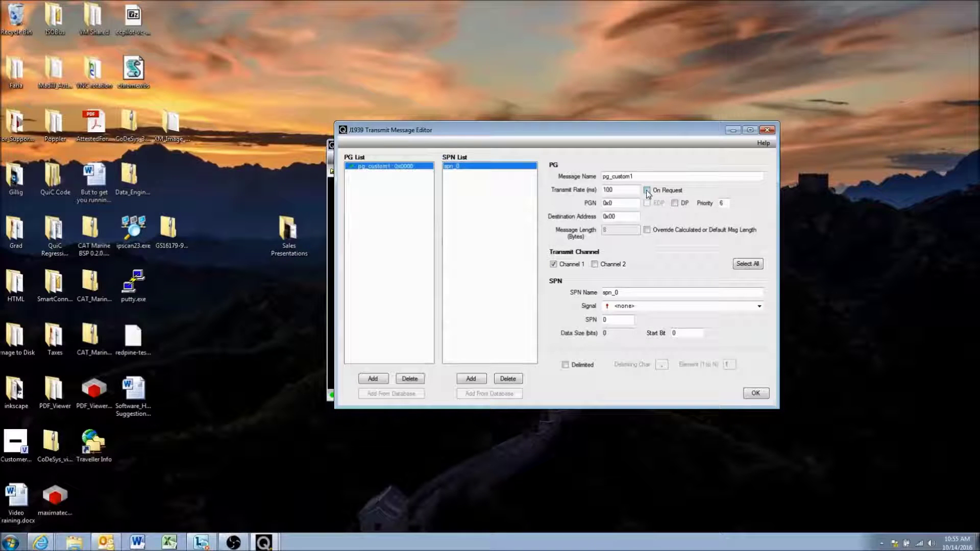
{"action": "double_click", "coordinate": [615, 190]}
{"action": "left_click", "coordinate": [619, 189]}
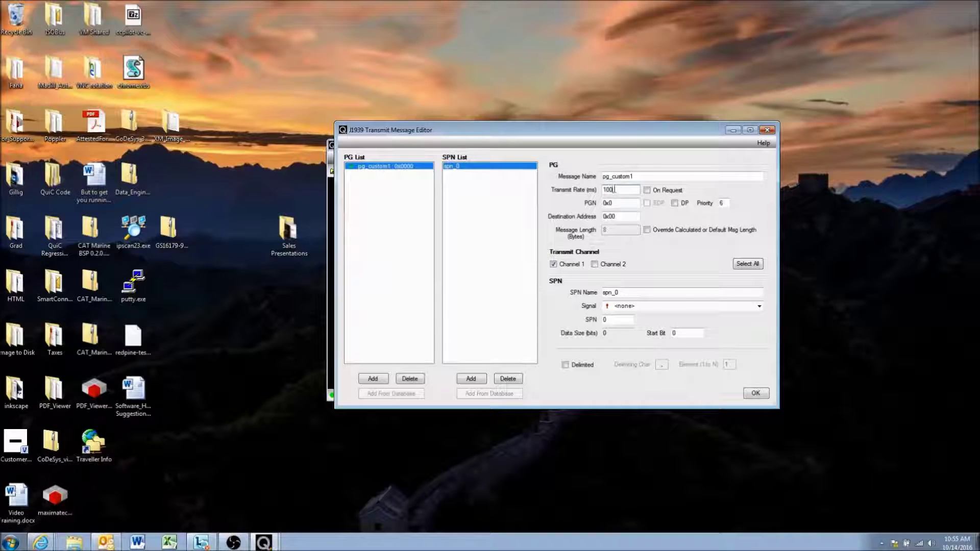
{"action": "left_click_drag", "start_coordinate": [607, 190], "coordinate": [597, 194]}
{"action": "left_click", "coordinate": [637, 190]}
- Set the PGN of pg_custom1 to 0xFF12
{"action": "left_click", "coordinate": [623, 203]}
{"action": "key", "text": "BackSpace"}
{"action": "left_click_drag", "start_coordinate": [616, 204], "coordinate": [606, 203]}
{"action": "type", "text": "12"}
{"action": "double_click", "coordinate": [624, 201]}
{"action": "left_click", "coordinate": [624, 202]}
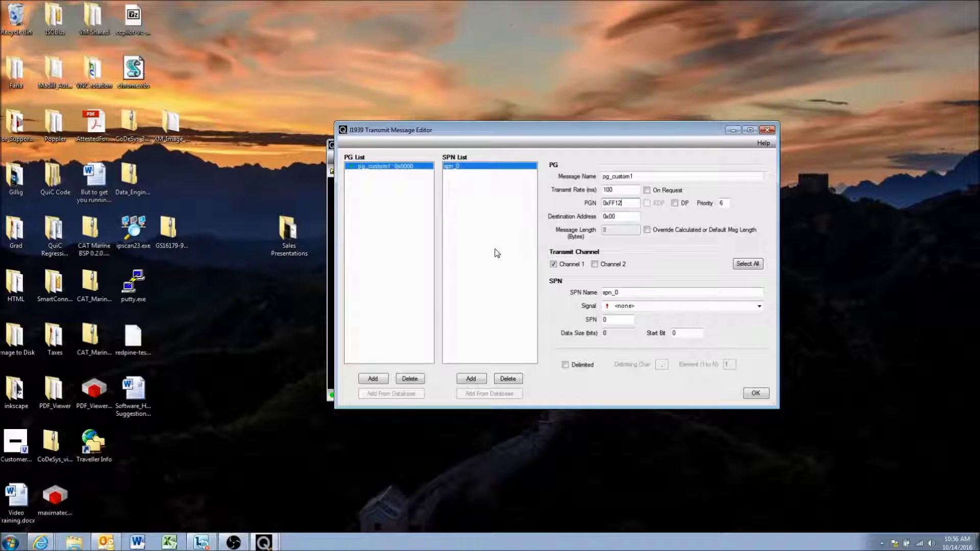
{"action": "left_click", "coordinate": [609, 217]}
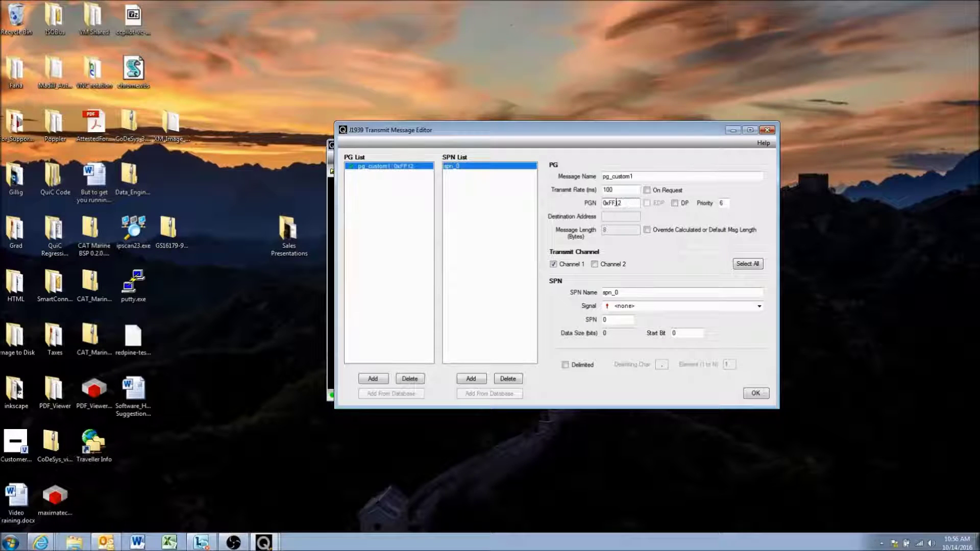
- Try 0xFF13 as the PGN of pg_custom1 and return it to 0xFF12
{"action": "key", "text": "BackSpace"}
{"action": "type", "text": "3"}
{"action": "left_click_drag", "start_coordinate": [608, 203], "coordinate": [613, 204]}
{"action": "left_click", "coordinate": [625, 203]}
{"action": "left_click_drag", "start_coordinate": [608, 203], "coordinate": [613, 203]}
{"action": "left_click", "coordinate": [615, 203]}
{"action": "left_click_drag", "start_coordinate": [610, 201], "coordinate": [616, 200]}
- Switch to Calculator and convert hexadecimal FF to decimal in Programmer mode
{"action": "left_click", "coordinate": [10, 543]}
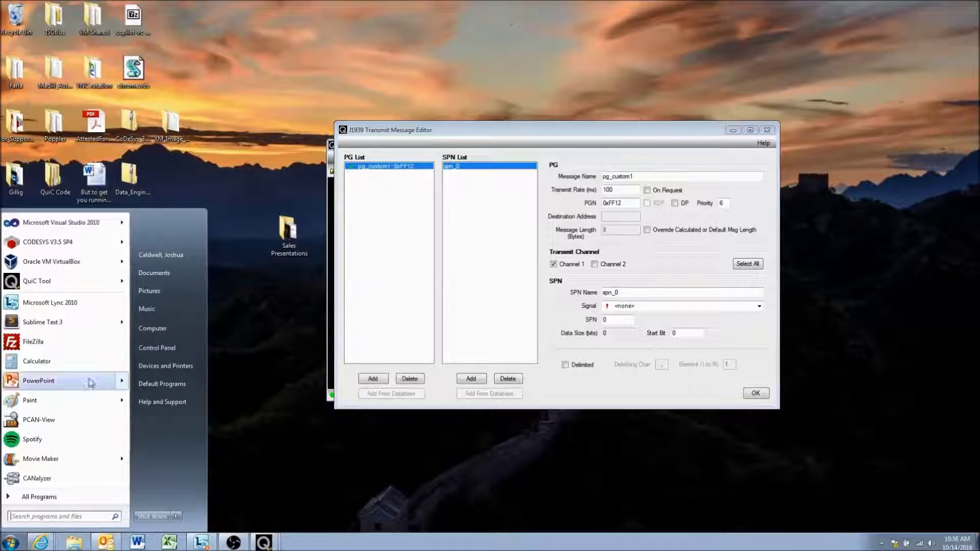
{"action": "left_click", "coordinate": [76, 361]}
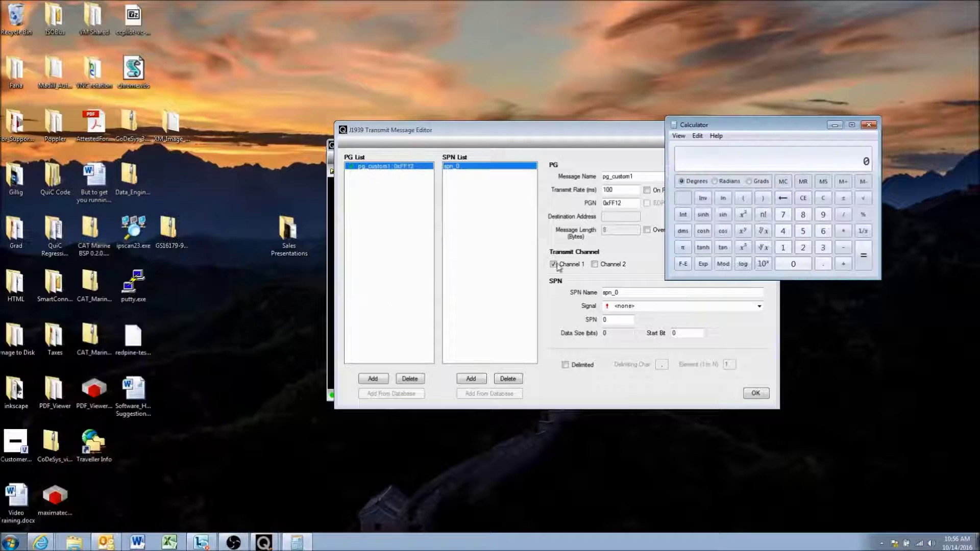
{"action": "left_click", "coordinate": [678, 136]}
{"action": "left_click", "coordinate": [702, 174]}
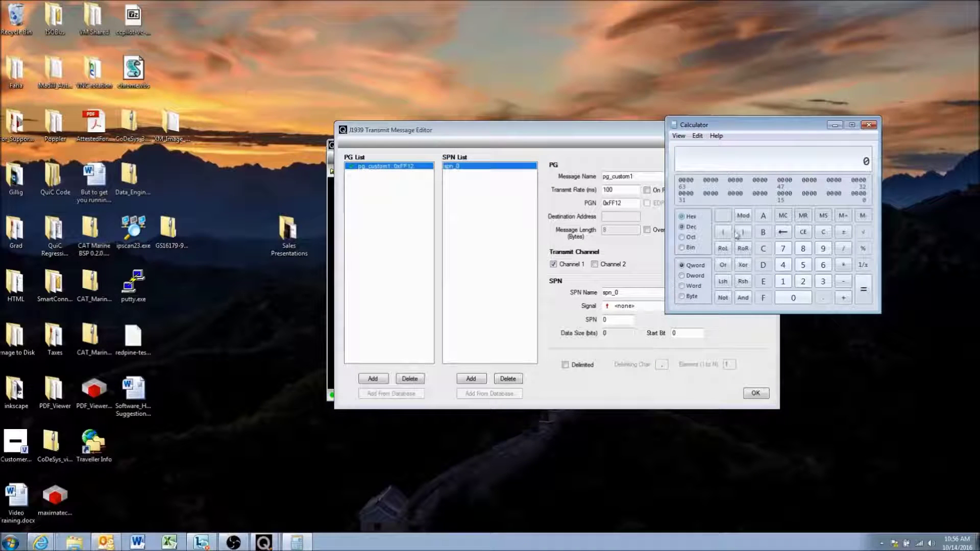
{"action": "left_click", "coordinate": [763, 298]}
{"action": "left_click", "coordinate": [763, 297]}
{"action": "left_click", "coordinate": [685, 228]}
{"action": "left_click", "coordinate": [633, 212]}
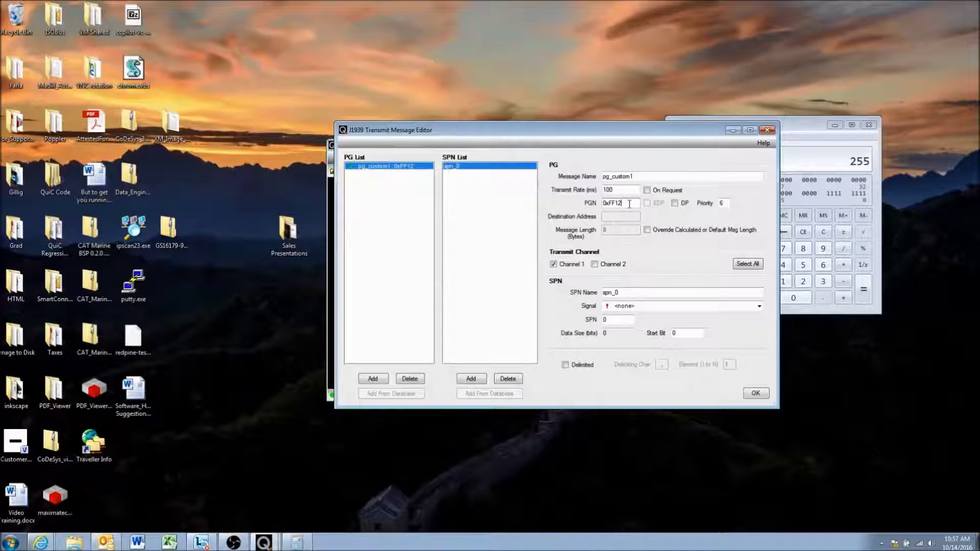
{"action": "left_click_drag", "start_coordinate": [609, 204], "coordinate": [616, 204]}
{"action": "left_click", "coordinate": [795, 130]}
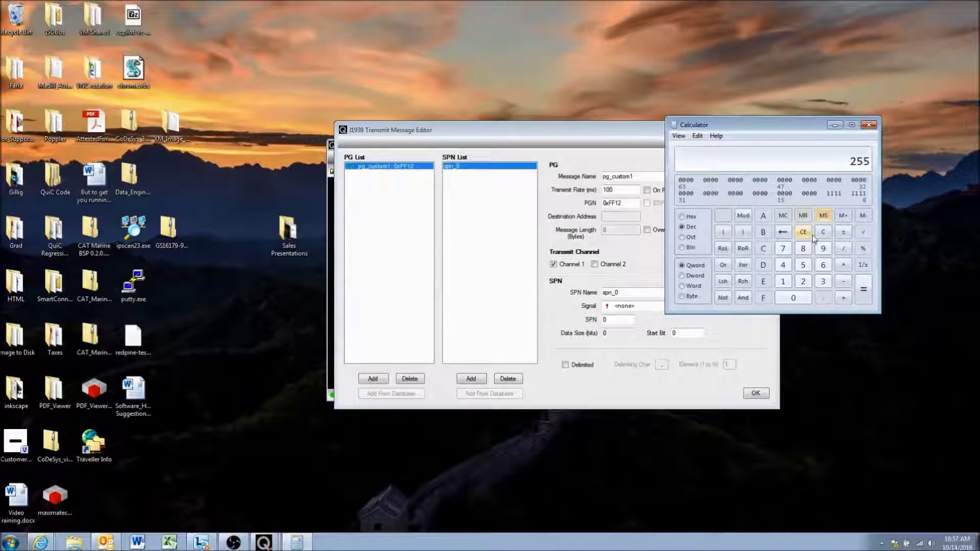
- Back in the J1939 Transmit Message Editor, set the PGN of pg_custom1 to 0xAA12
{"action": "left_click", "coordinate": [609, 203]}
{"action": "left_click_drag", "start_coordinate": [609, 204], "coordinate": [614, 204]}
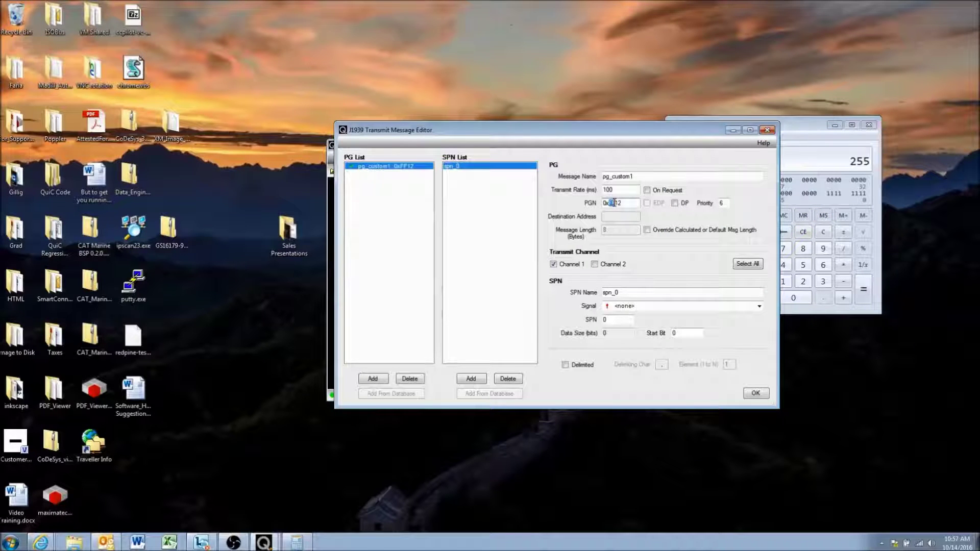
{"action": "type", "text": "AA"}
{"action": "left_click", "coordinate": [614, 190]}
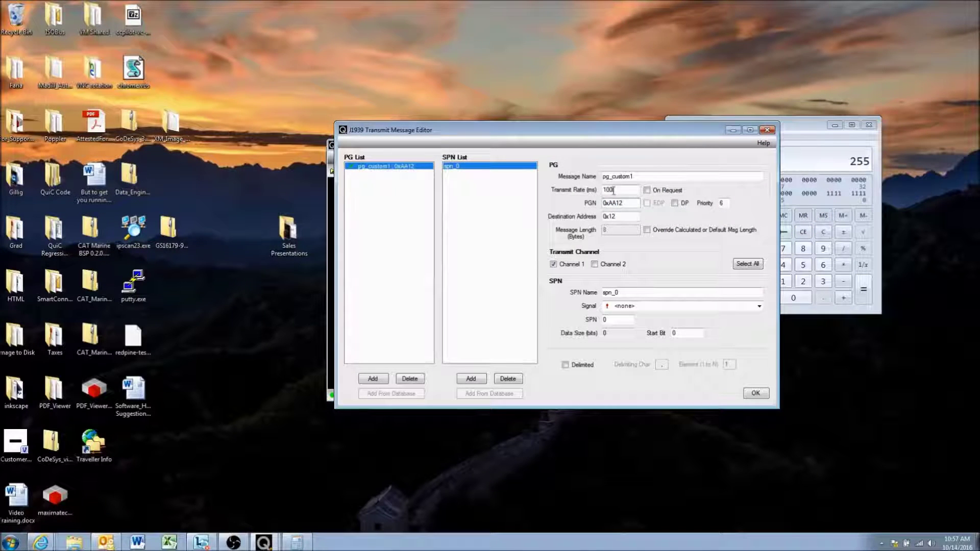
- Set the PGN of pg_custom1 to 0xAA00 and its destination address to 0x00
{"action": "left_click_drag", "start_coordinate": [608, 216], "coordinate": [617, 216]}
{"action": "left_click", "coordinate": [622, 216]}
{"action": "left_click", "coordinate": [618, 217]}
{"action": "left_click_drag", "start_coordinate": [612, 217], "coordinate": [638, 204]}
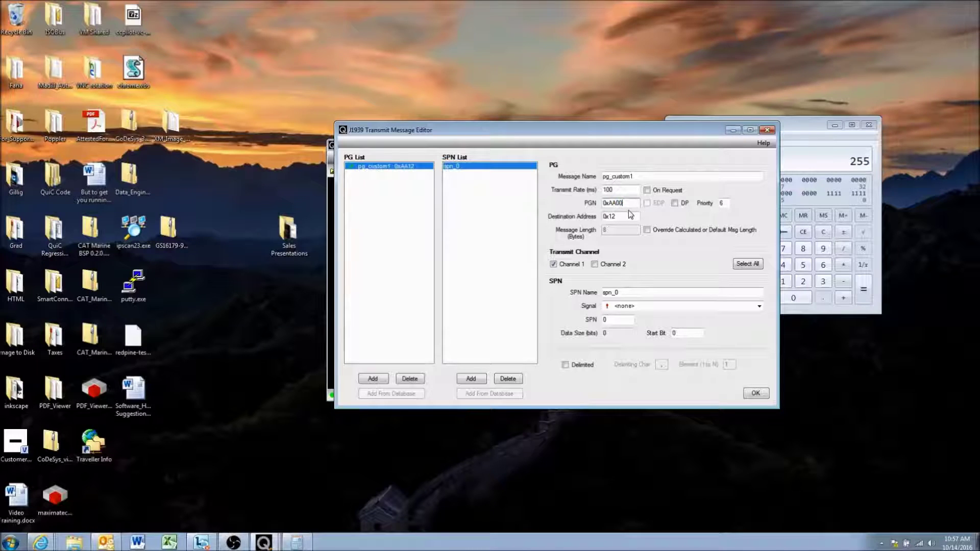
{"action": "left_click_drag", "start_coordinate": [610, 216], "coordinate": [618, 216]}
{"action": "type", "text": "00"}
- Try 0xF100 and 0xF000 as the PGN of pg_custom1, and settle on 0xFF00
{"action": "left_click_drag", "start_coordinate": [609, 204], "coordinate": [634, 203]}
{"action": "left_click", "coordinate": [627, 203]}
{"action": "left_click_drag", "start_coordinate": [608, 203], "coordinate": [615, 204]}
{"action": "type", "text": "FF"}
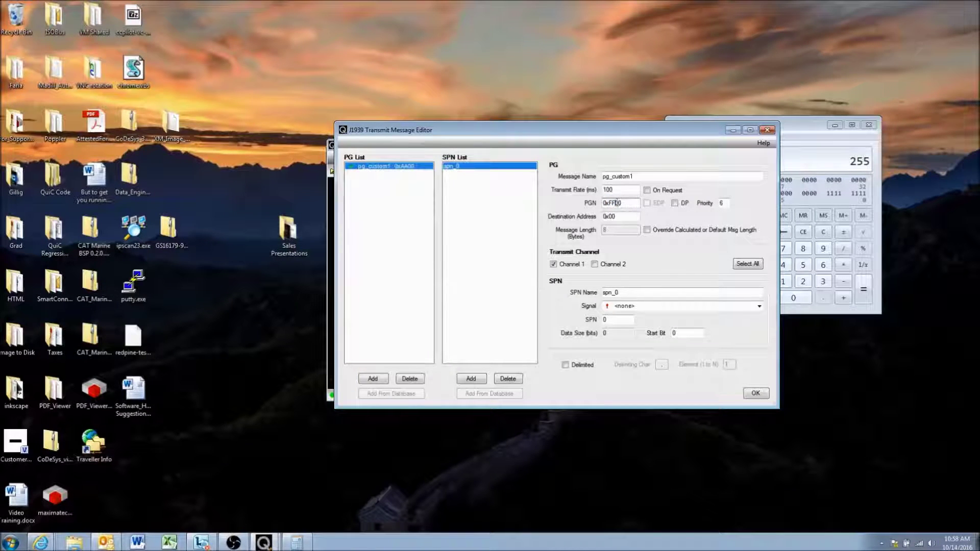
{"action": "left_click_drag", "start_coordinate": [613, 204], "coordinate": [609, 205]}
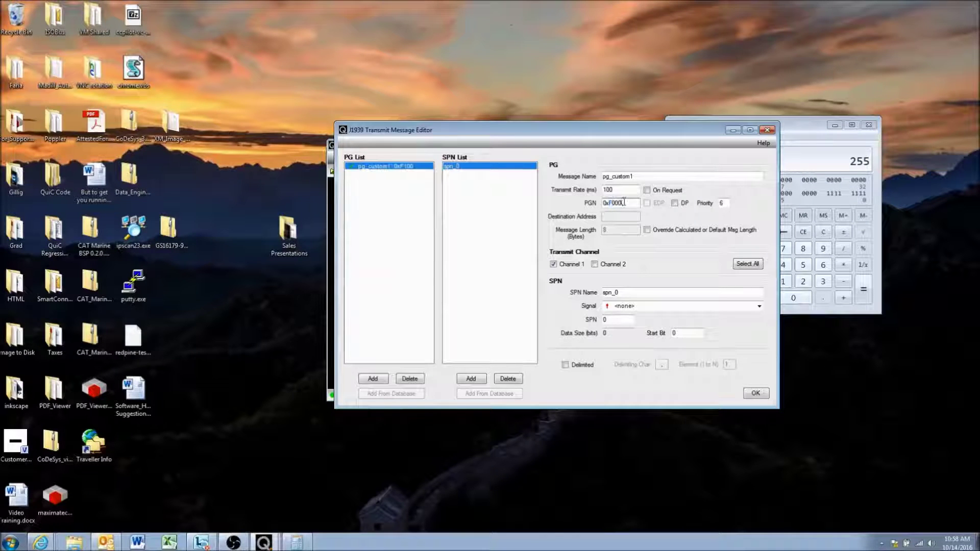
{"action": "left_click", "coordinate": [624, 191]}
{"action": "left_click", "coordinate": [629, 203]}
{"action": "type", "text": "F"}
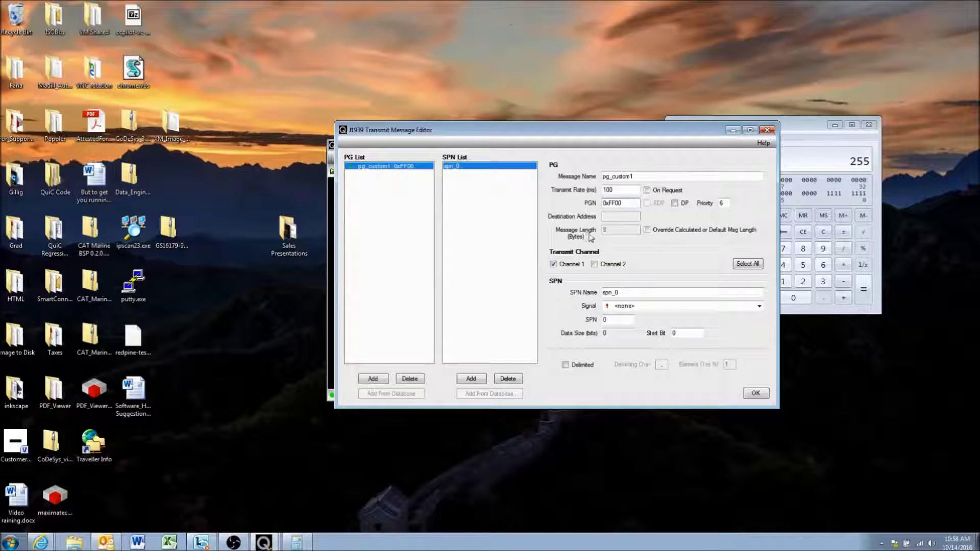
- Try overriding the calculated message length of pg_custom1 with 12 bytes, and turn the override off
{"action": "left_click", "coordinate": [648, 232]}
{"action": "double_click", "coordinate": [620, 229]}
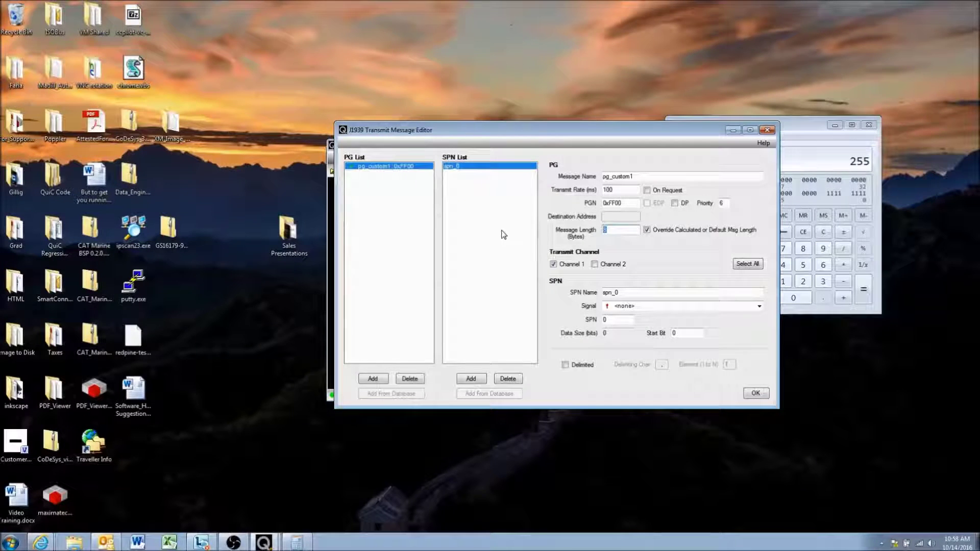
{"action": "type", "text": "12"}
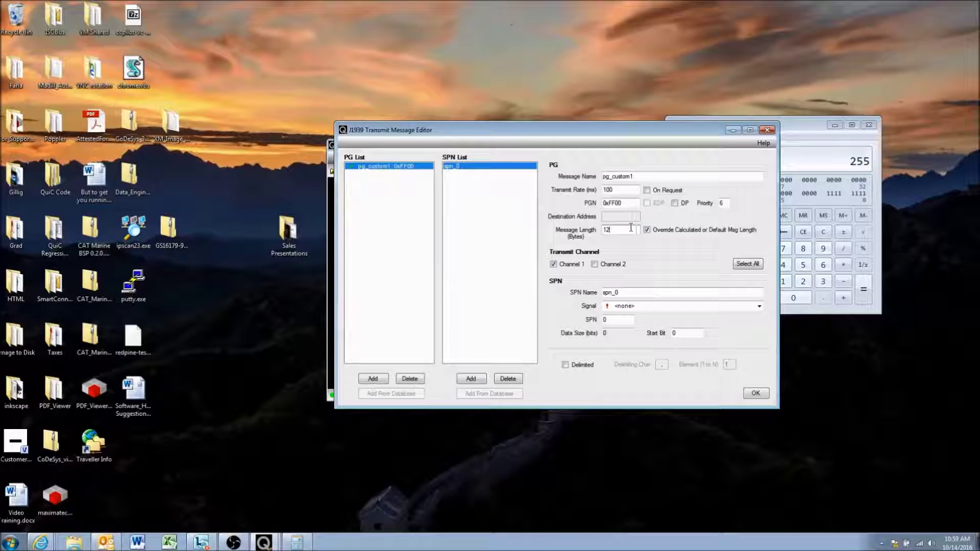
{"action": "left_click_drag", "start_coordinate": [621, 230], "coordinate": [593, 234]}
{"action": "left_click", "coordinate": [607, 231]}
{"action": "left_click", "coordinate": [647, 230]}
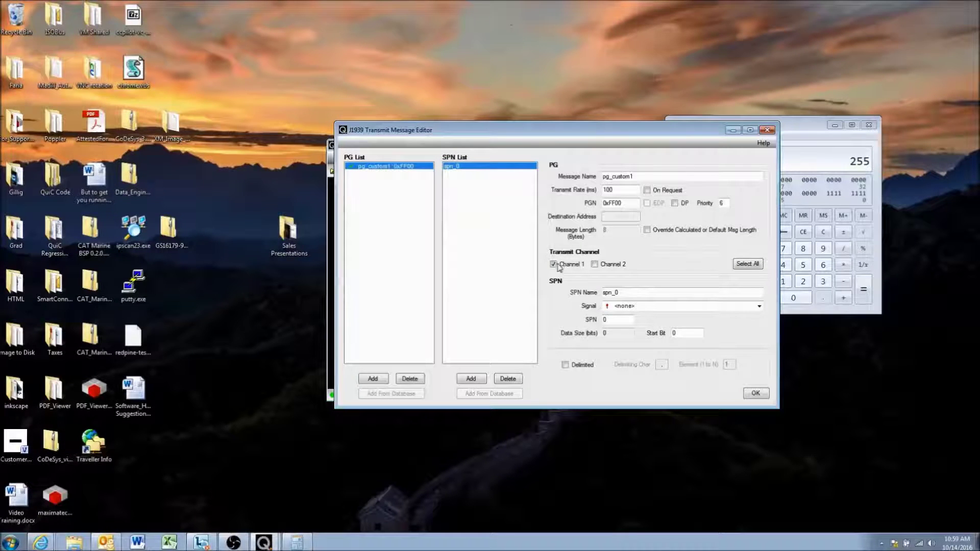
- Try transmitting pg_custom1 on both channels and on Channel 2 alone, and return it to Channel 1 only
{"action": "left_click", "coordinate": [595, 265]}
{"action": "left_click", "coordinate": [554, 265]}
{"action": "left_click", "coordinate": [595, 265]}
{"action": "left_click", "coordinate": [554, 265]}
- Name the message's SPN spn_custom_sig1
{"action": "key", "text": "BackSpace"}
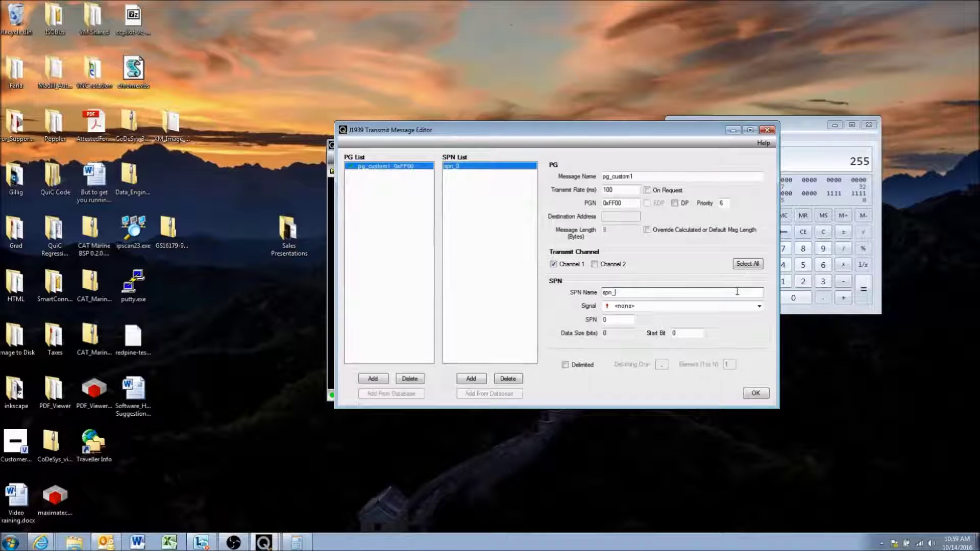
{"action": "type", "text": "custom_sig1"}
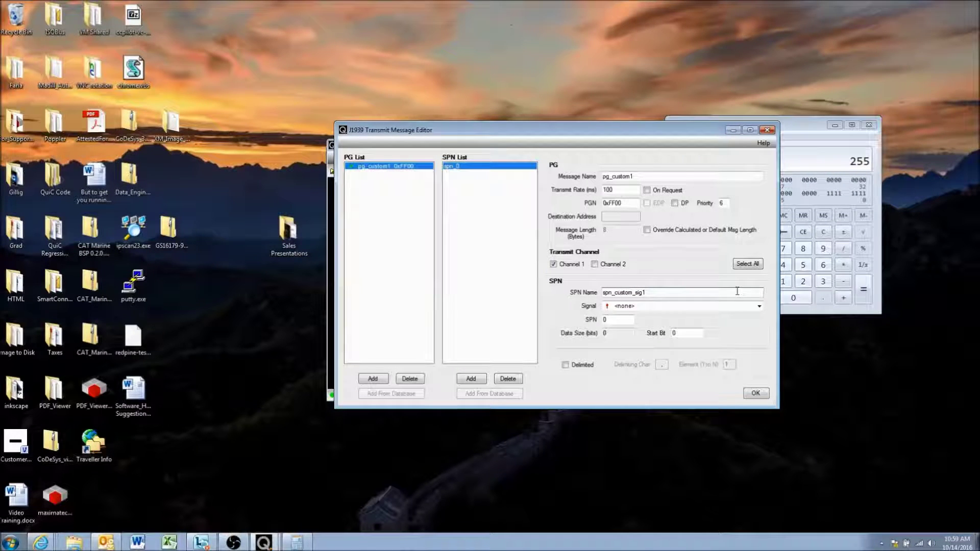
- Assign signal_custom1 as the signal of spn_custom_sig1 and accept the transmit message changes
{"action": "left_click", "coordinate": [607, 307]}
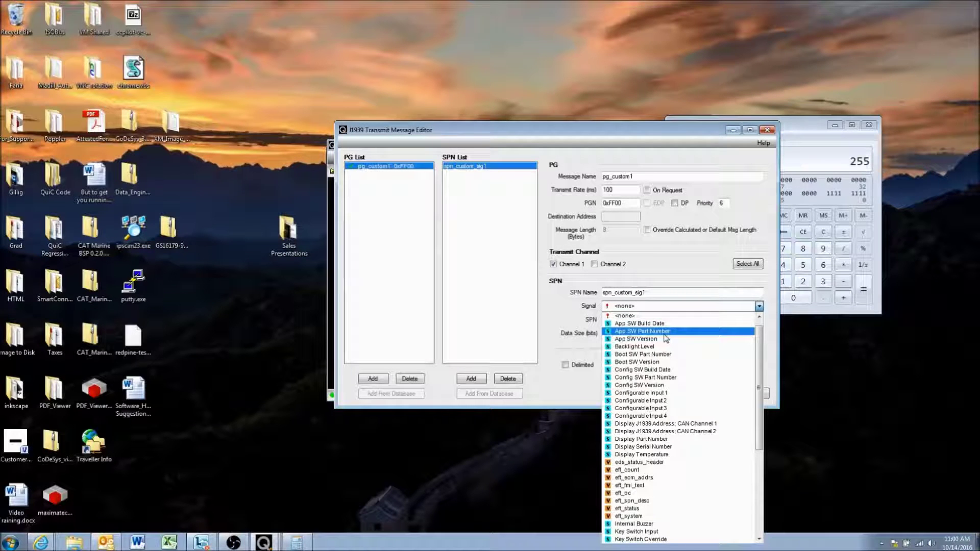
{"action": "scroll", "coordinate": [667, 339], "scroll_direction": "down", "scroll_amount": 4}
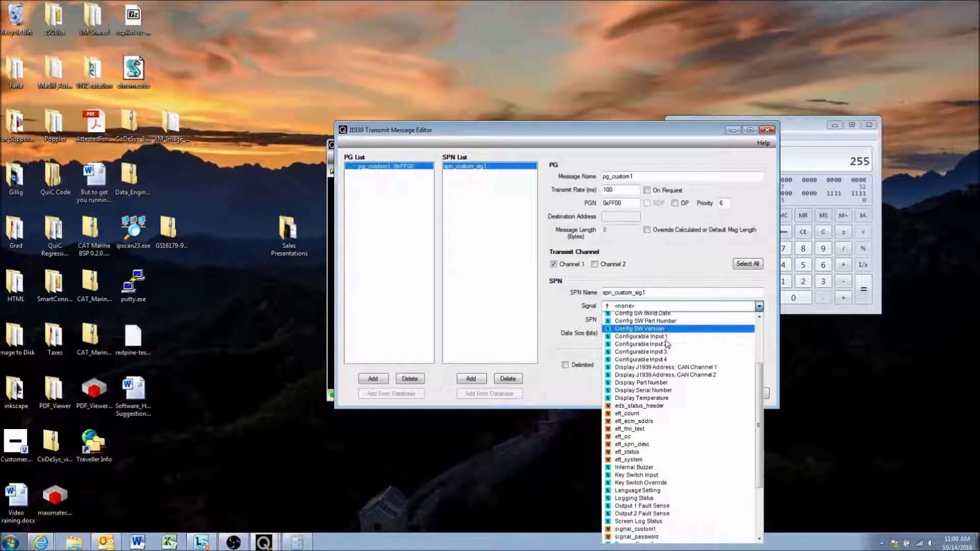
{"action": "scroll", "coordinate": [666, 342], "scroll_direction": "down", "scroll_amount": 1}
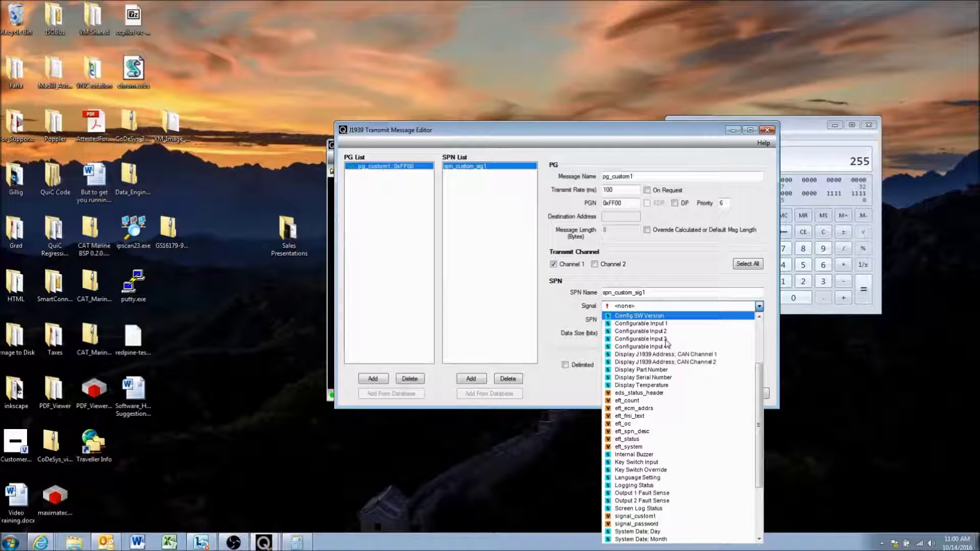
{"action": "scroll", "coordinate": [668, 352], "scroll_direction": "down", "scroll_amount": 3}
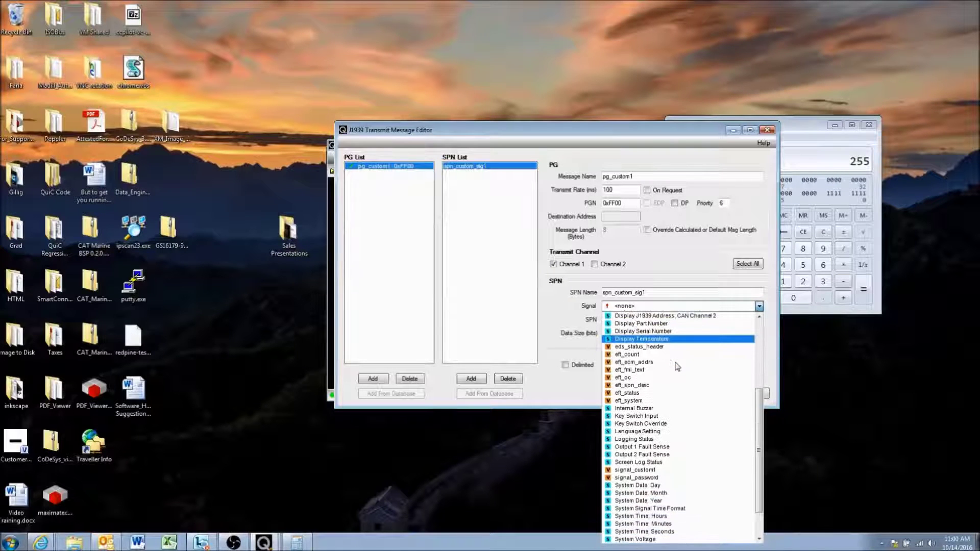
{"action": "scroll", "coordinate": [677, 367], "scroll_direction": "down", "scroll_amount": 1}
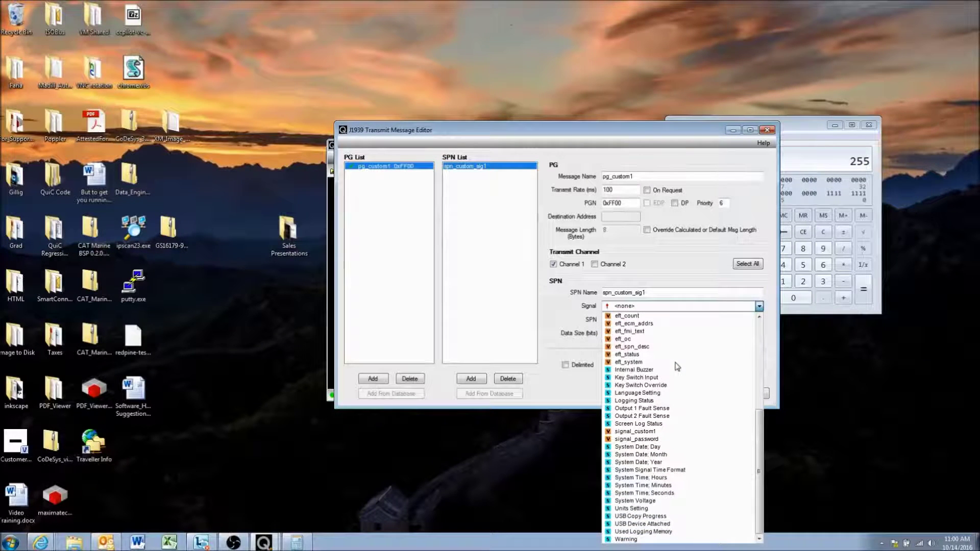
{"action": "left_click", "coordinate": [630, 432]}
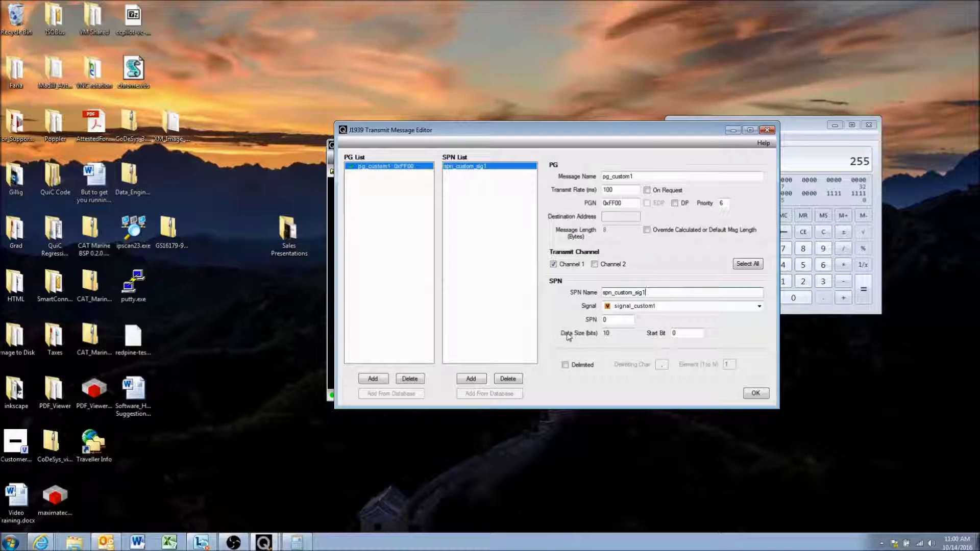
{"action": "left_click", "coordinate": [755, 394]}
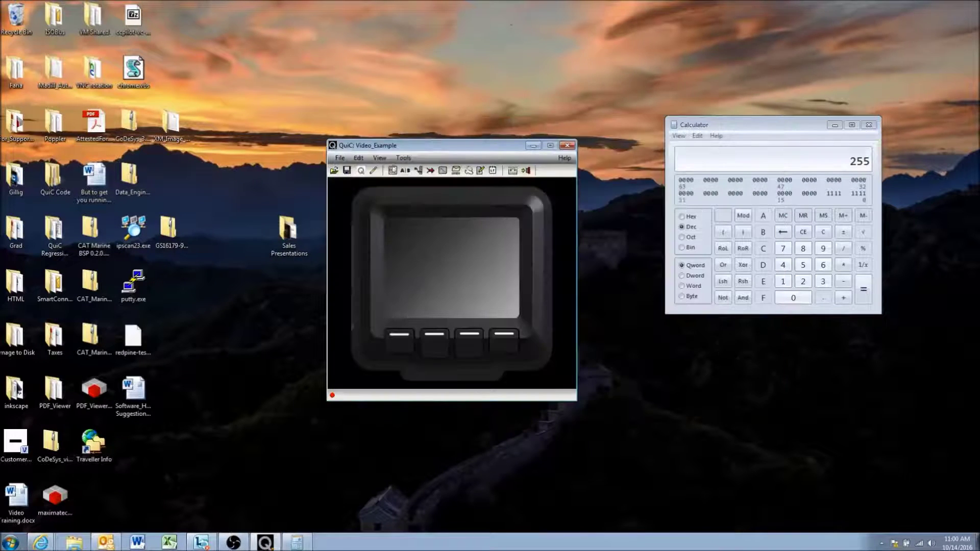
- Check the data size, data range and bit weight of the virtual signal signal_custom1 in the Signal Editor
{"action": "left_click", "coordinate": [438, 170]}
{"action": "left_click", "coordinate": [471, 162]}
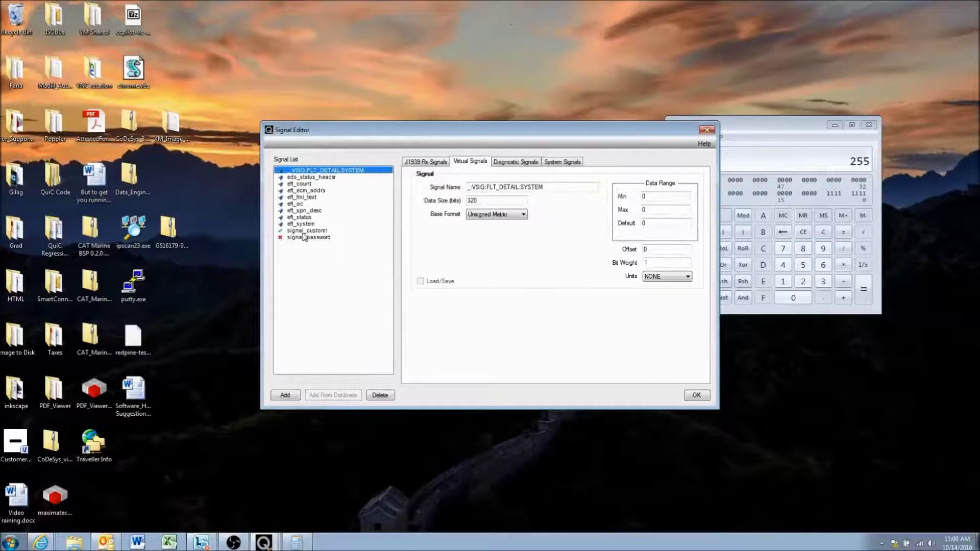
{"action": "left_click", "coordinate": [304, 231]}
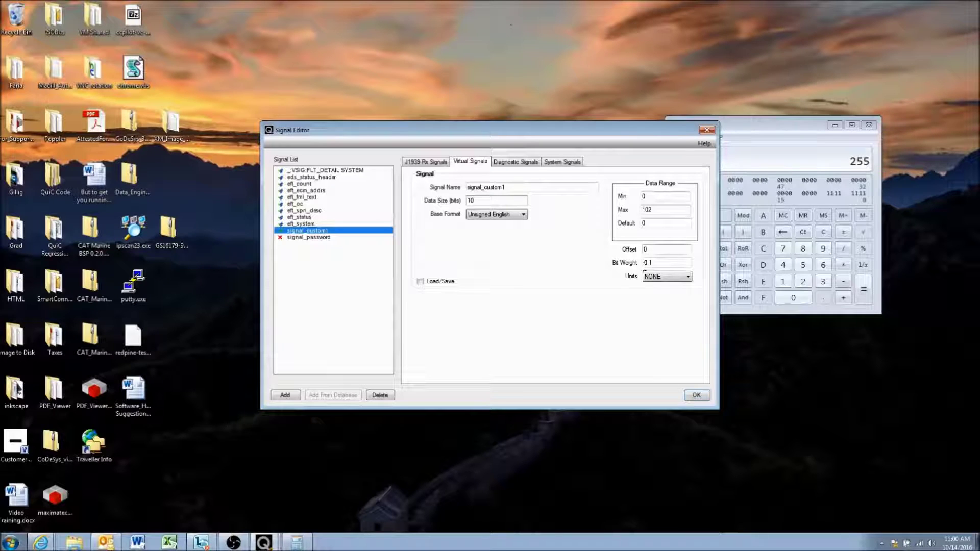
{"action": "left_click", "coordinate": [706, 395]}
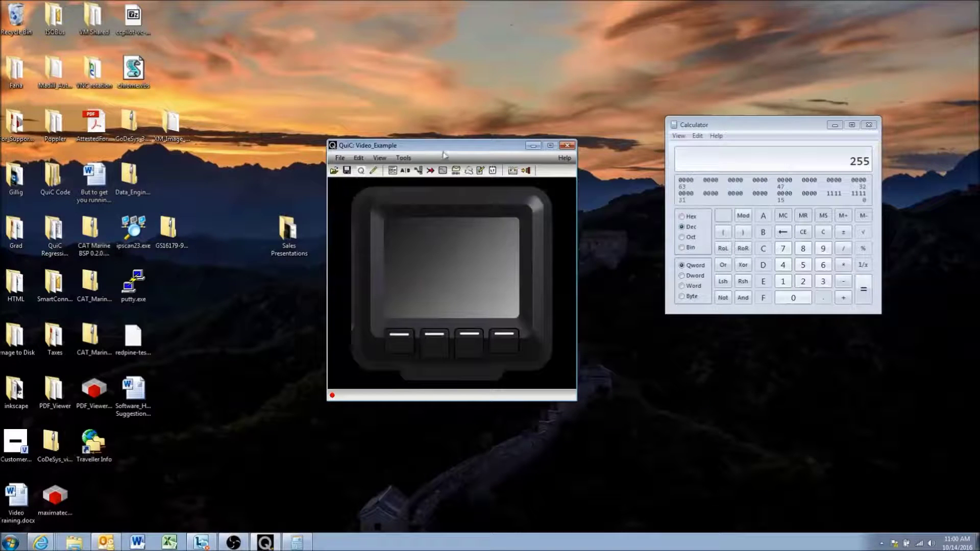
- Reopen the J1939 Transmit Message Editor and check the start bit and SPN number of spn_custom_sig1
{"action": "left_click", "coordinate": [456, 170]}
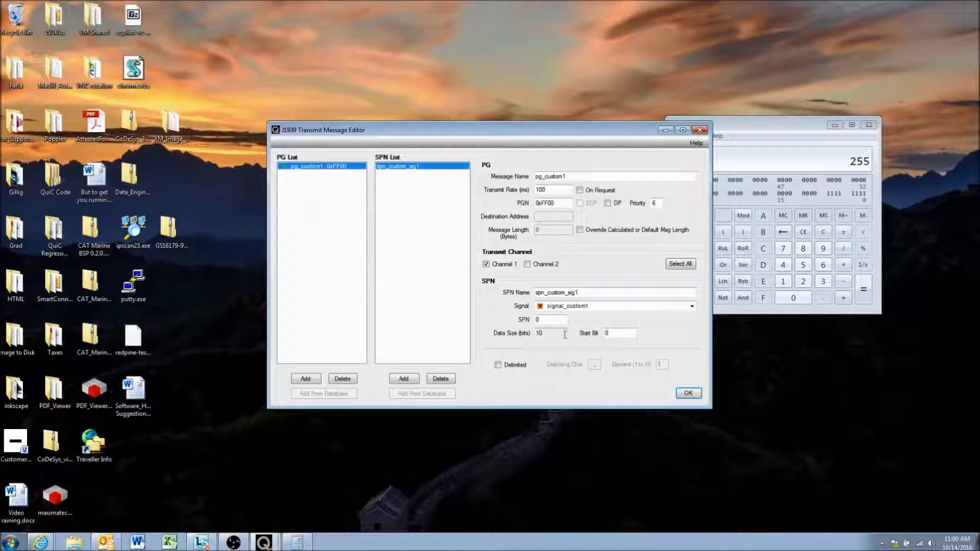
{"action": "left_click", "coordinate": [615, 335]}
{"action": "left_click_drag", "start_coordinate": [603, 334], "coordinate": [625, 333]}
{"action": "left_click", "coordinate": [549, 322]}
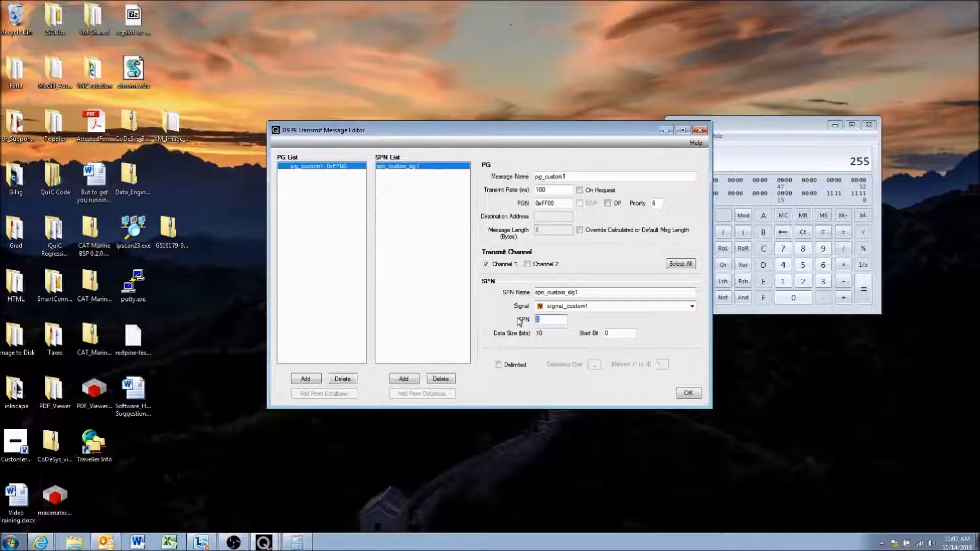
- Try 8 as the SPN number of spn_custom_sig1, return it to 0, and check its data size and start bit
{"action": "left_click", "coordinate": [541, 319]}
{"action": "double_click", "coordinate": [543, 320]}
{"action": "type", "text": "8"}
{"action": "key", "text": "BackSpace"}
{"action": "type", "text": "0"}
{"action": "double_click", "coordinate": [537, 335]}
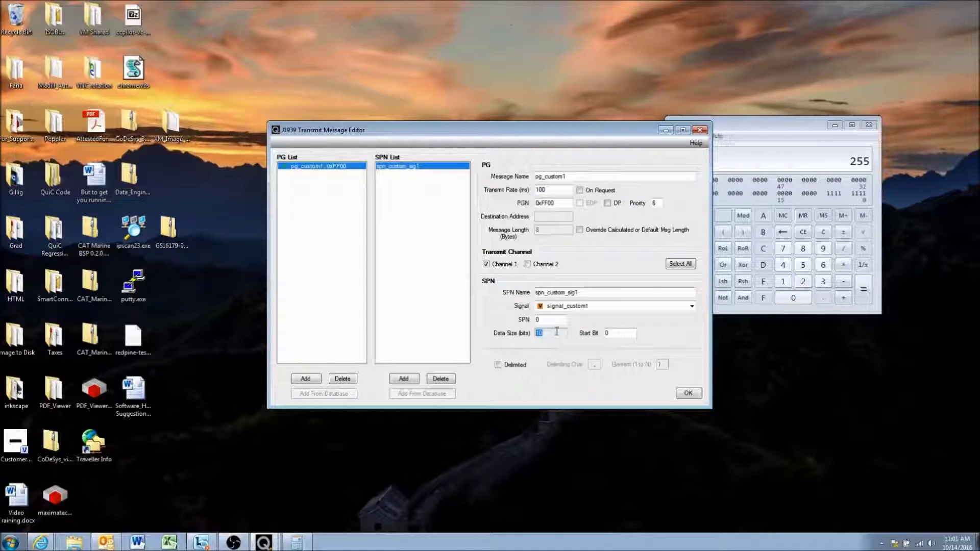
{"action": "left_click", "coordinate": [606, 335]}
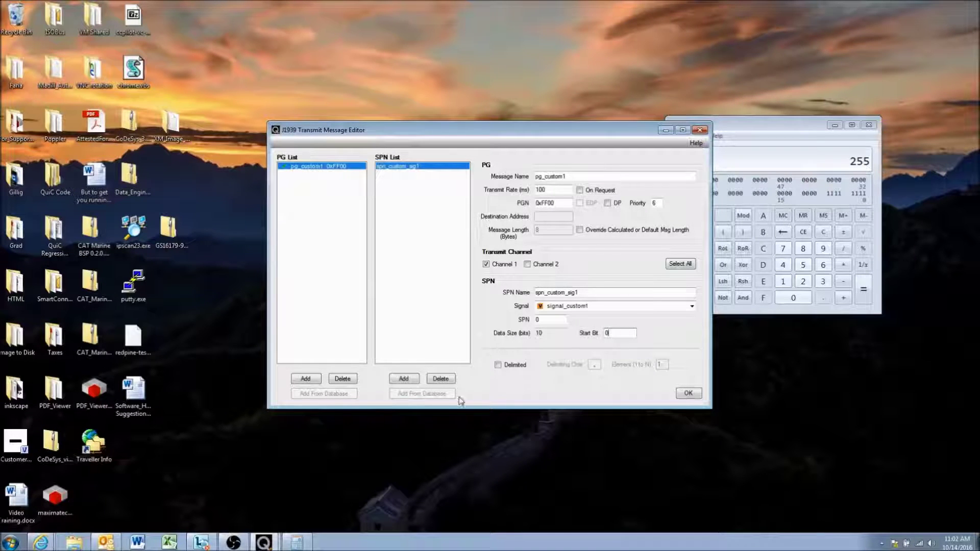
- Read the transmit message help on start bit positions and delimited signals, and close it
{"action": "left_click", "coordinate": [696, 143]}
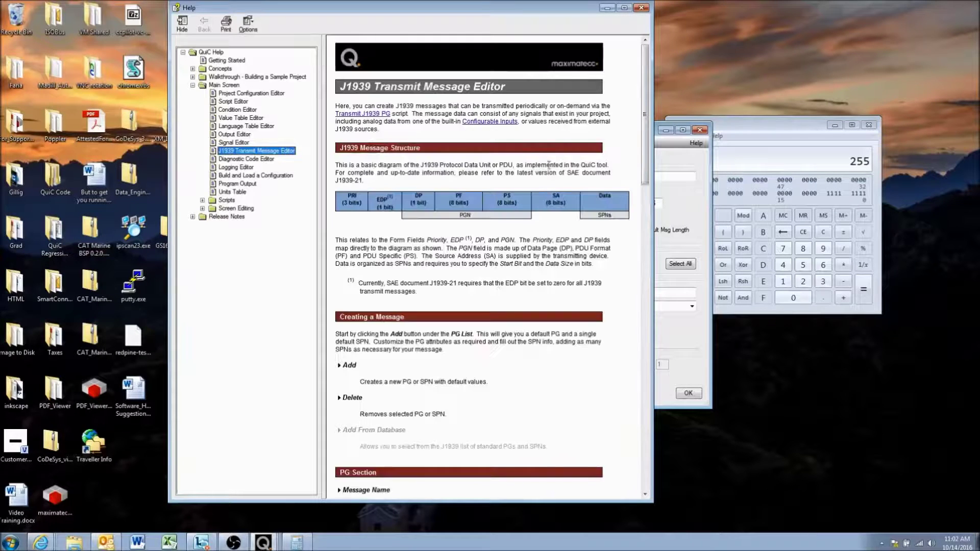
{"action": "left_click_drag", "start_coordinate": [642, 118], "coordinate": [637, 453]}
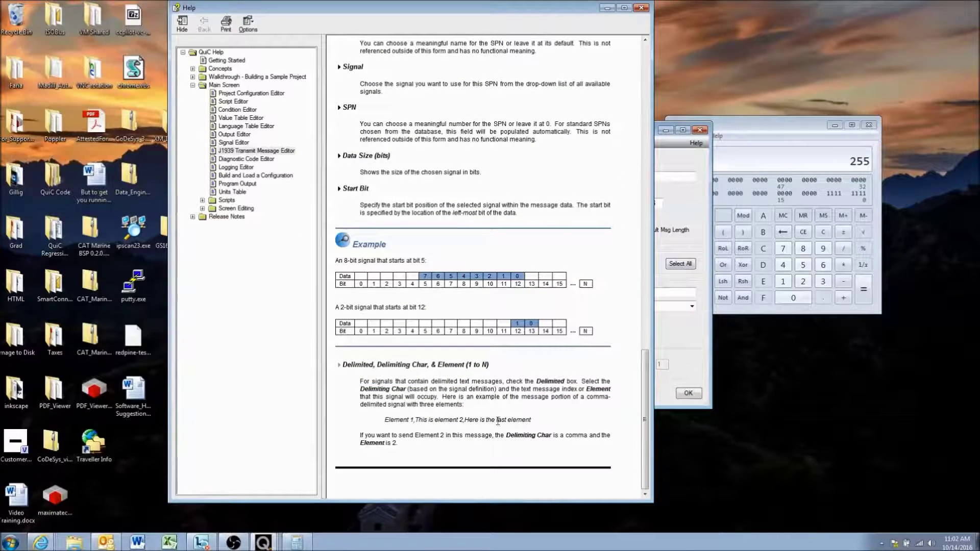
{"action": "left_click_drag", "start_coordinate": [437, 422], "coordinate": [517, 425]}
{"action": "left_click", "coordinate": [641, 7]}
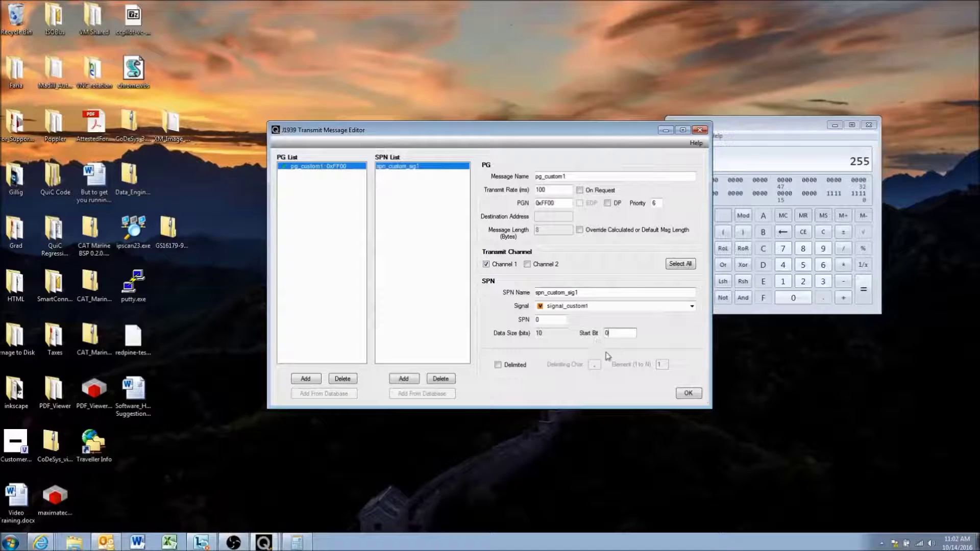
- Add three more SPNs to pg_custom1 with their default settings
{"action": "left_click", "coordinate": [549, 321]}
{"action": "left_click", "coordinate": [552, 321]}
{"action": "left_click", "coordinate": [561, 334]}
{"action": "left_click", "coordinate": [415, 385]}
{"action": "left_click", "coordinate": [416, 383]}
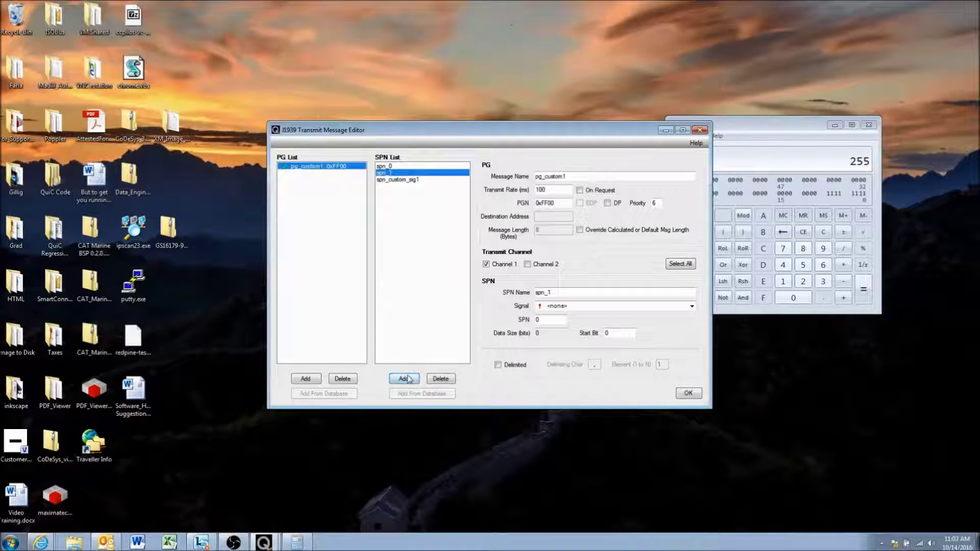
{"action": "left_click", "coordinate": [408, 380]}
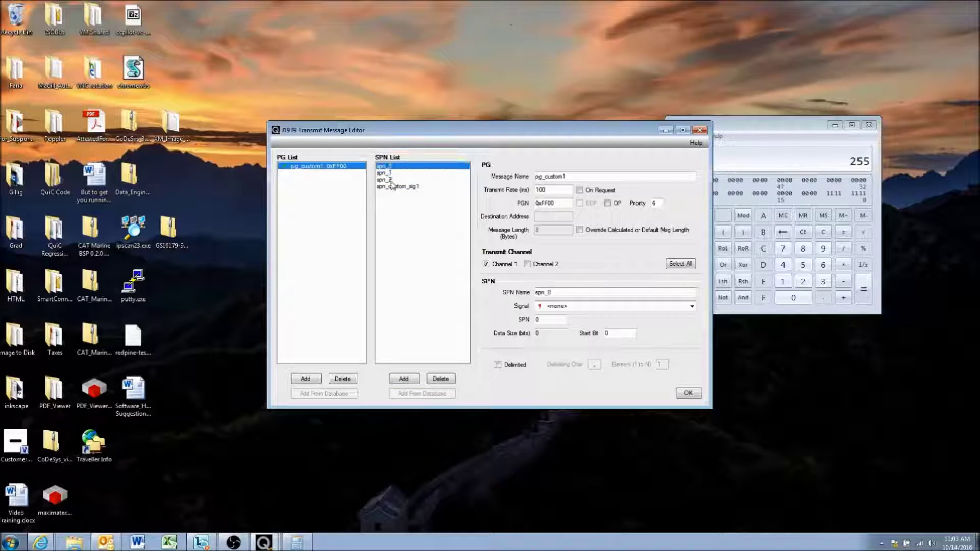
- Look through the added SPNs and spn_custom_sig1, and accept the transmit message changes
{"action": "left_click", "coordinate": [394, 166]}
{"action": "left_click", "coordinate": [406, 186]}
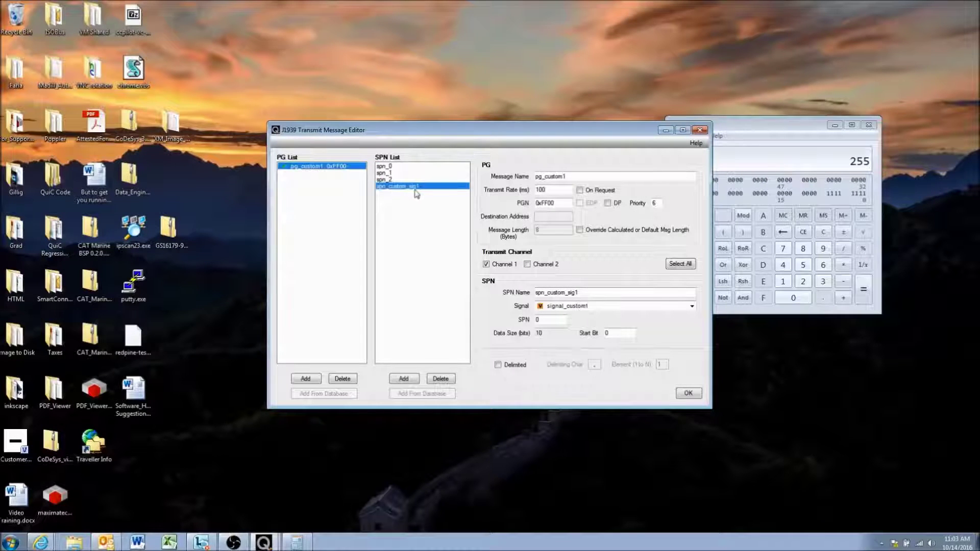
{"action": "left_click", "coordinate": [403, 179]}
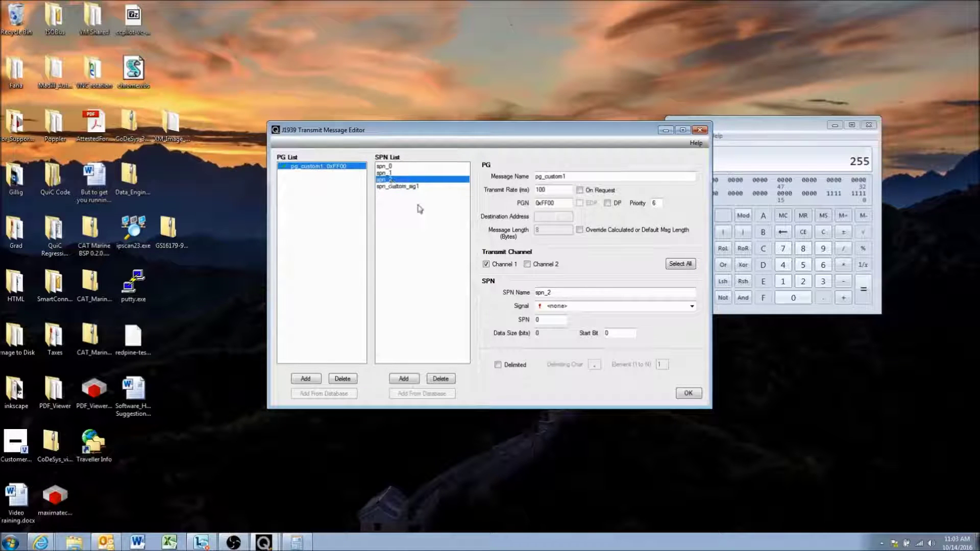
{"action": "left_click", "coordinate": [404, 167]}
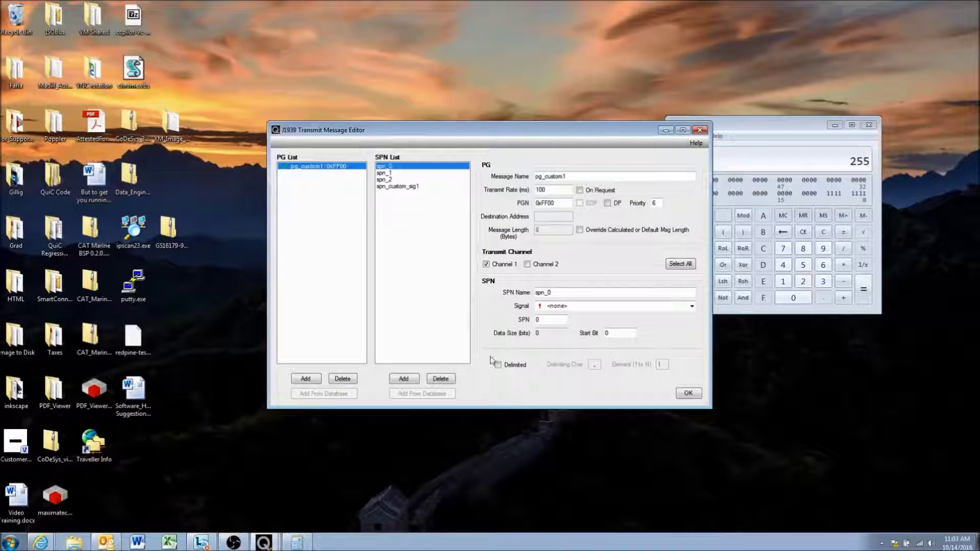
{"action": "left_click", "coordinate": [694, 392]}
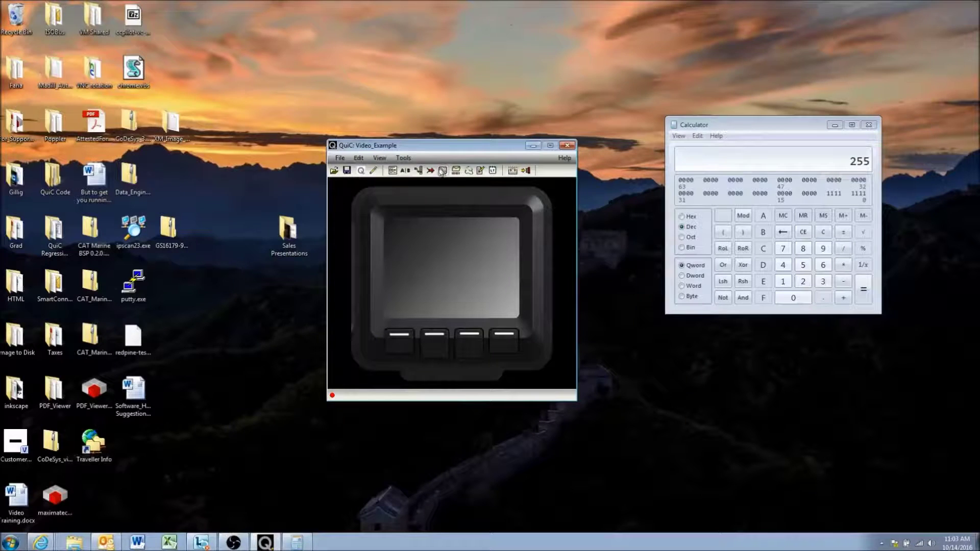
- Add the Engine Speed signal from the J1939 database to the project's received signals
{"action": "left_click", "coordinate": [442, 171]}
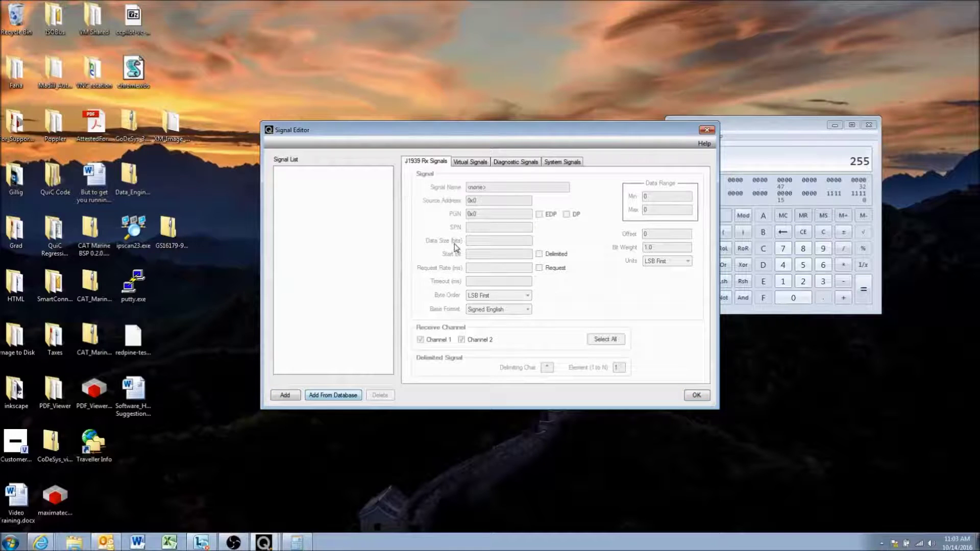
{"action": "key", "text": "Return"}
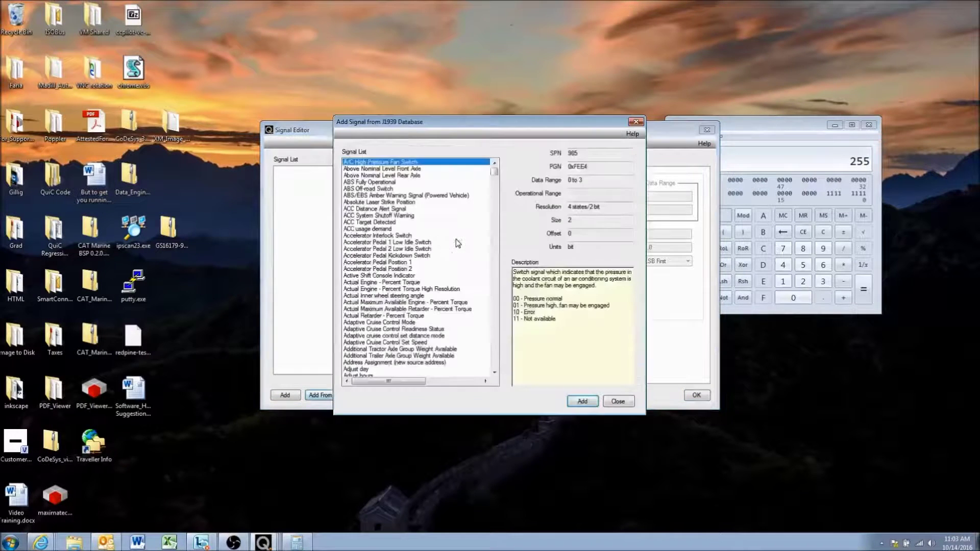
{"action": "left_click", "coordinate": [451, 248]}
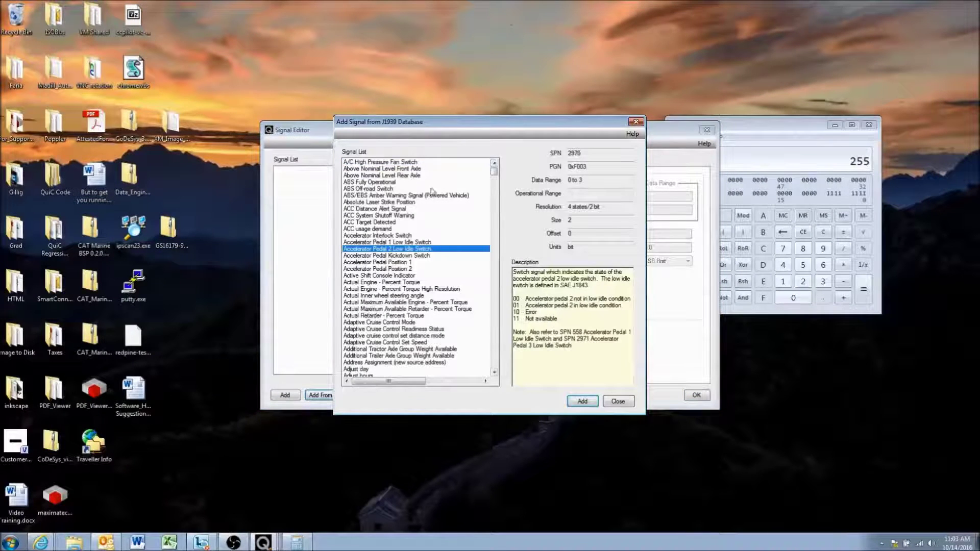
{"action": "key", "text": "Page_Down"}
{"action": "key", "text": "Page_Down"}
{"action": "key", "text": "Page_Down"}
{"action": "key", "text": "Page_Down"}
{"action": "key", "text": "Page_Down"}
{"action": "key", "text": "Page_Down"}
{"action": "key", "text": "Page_Down"}
{"action": "key", "text": "Page_Down"}
{"action": "key", "text": "Page_Down"}
{"action": "key", "text": "Page_Down"}
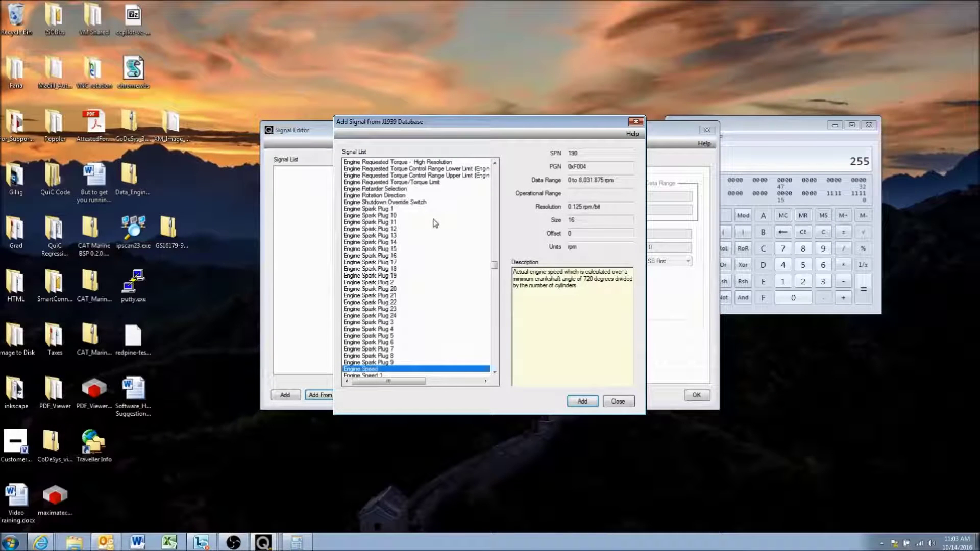
{"action": "left_click", "coordinate": [582, 401]}
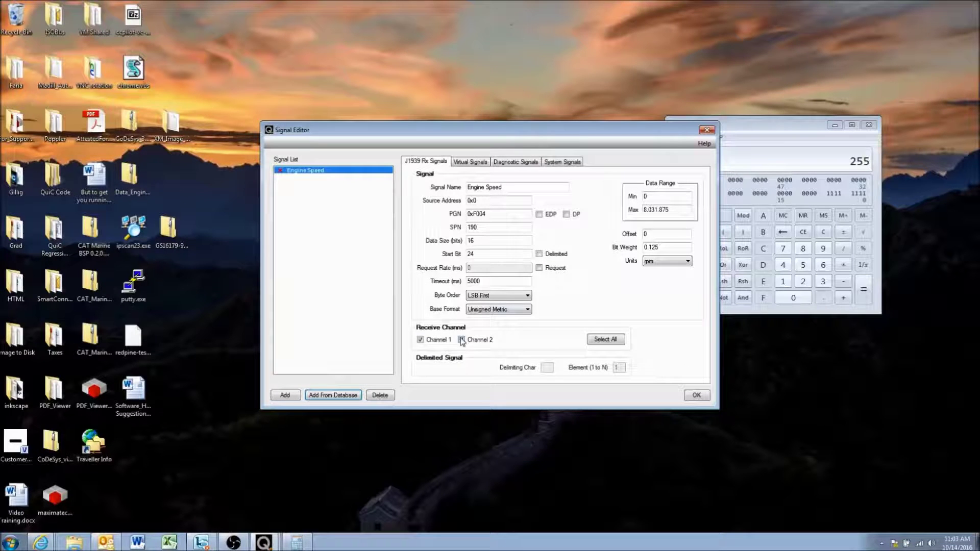
- Add a virtual signal, give it a name starting with signal_ and ending with _number, and accept the signal changes
{"action": "left_click", "coordinate": [471, 162]}
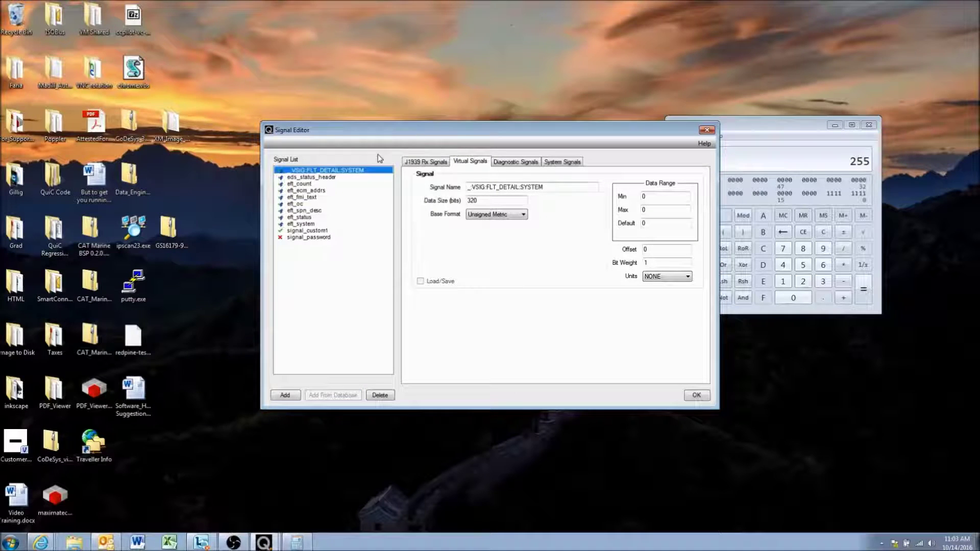
{"action": "left_click", "coordinate": [285, 395]}
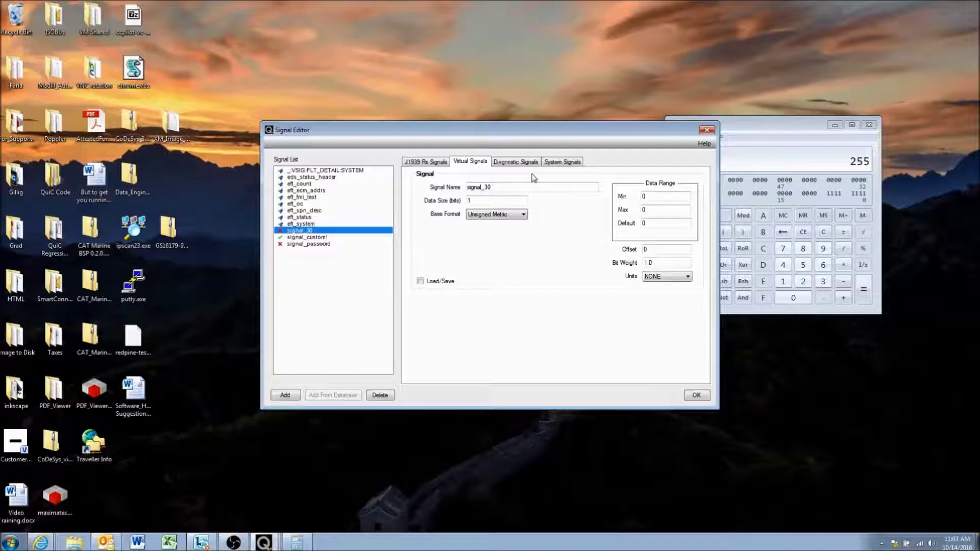
{"action": "type", "text": "b"}
{"action": "key", "text": "BackSpace"}
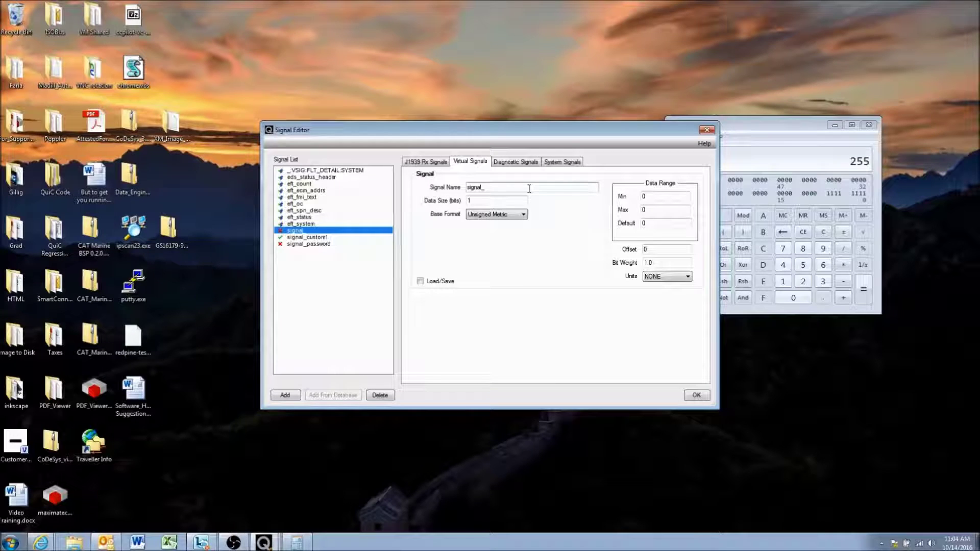
{"action": "type", "text": "ge"}
{"action": "type", "text": "een"}
{"action": "type", "text": "_number"}
{"action": "left_click", "coordinate": [696, 395]}
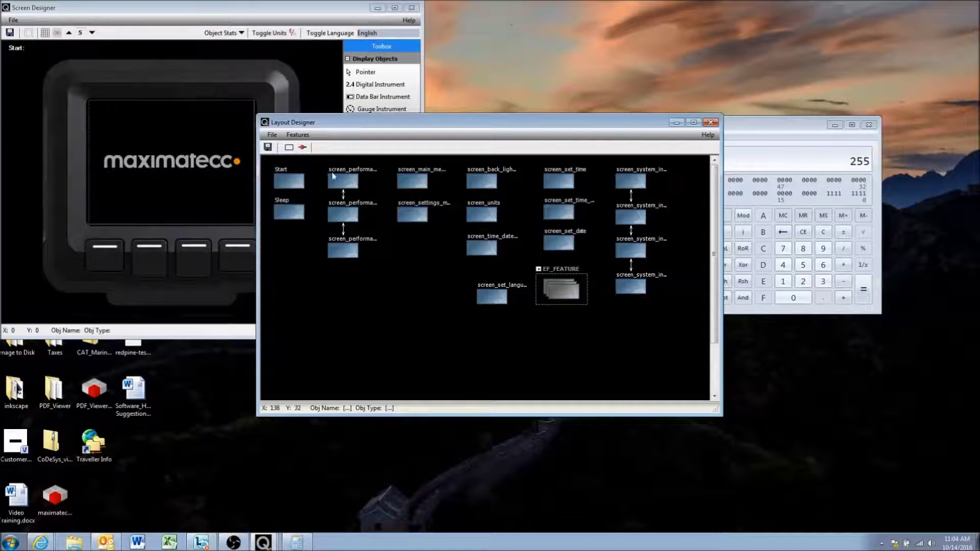
- View the performance page screens in the Layout Designer and close it
{"action": "left_click", "coordinate": [355, 175]}
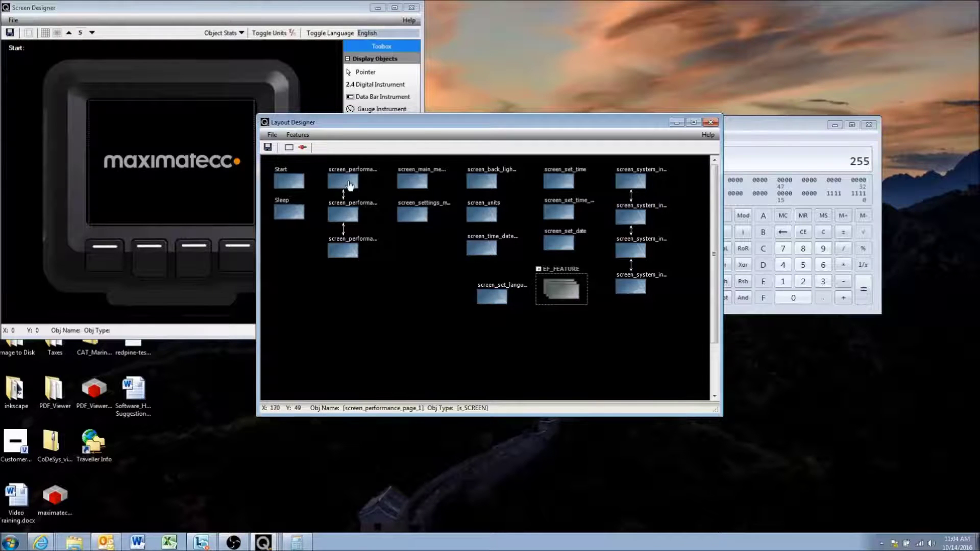
{"action": "left_click", "coordinate": [351, 218]}
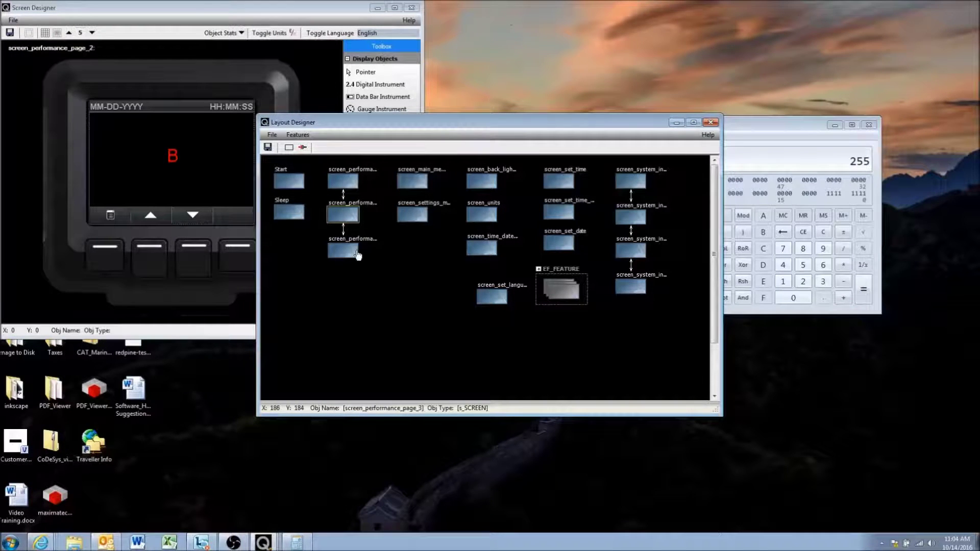
{"action": "left_click", "coordinate": [710, 122]}
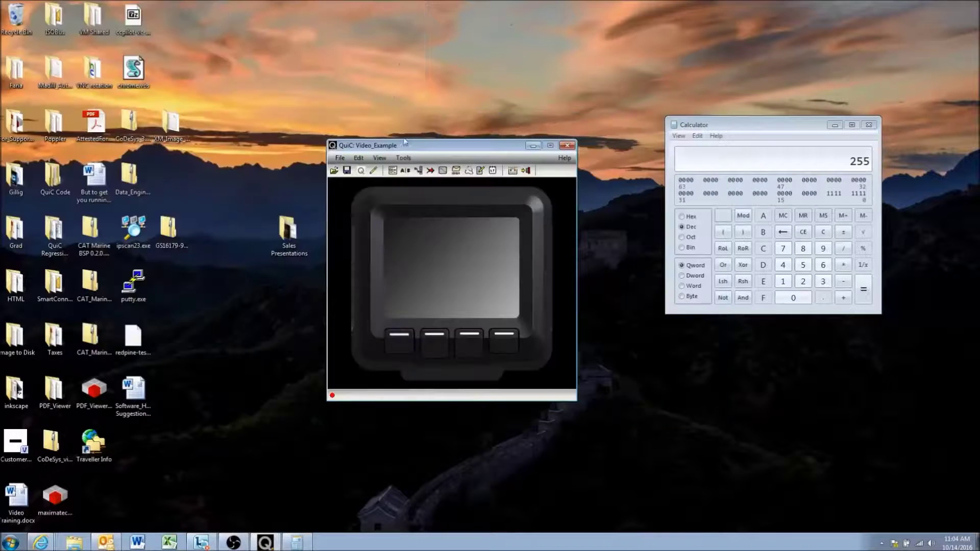
- Review the settings of the virtual signals signal_screen_number and signal_password in the Signal Editor
{"action": "left_click", "coordinate": [440, 171]}
{"action": "left_click", "coordinate": [470, 161]}
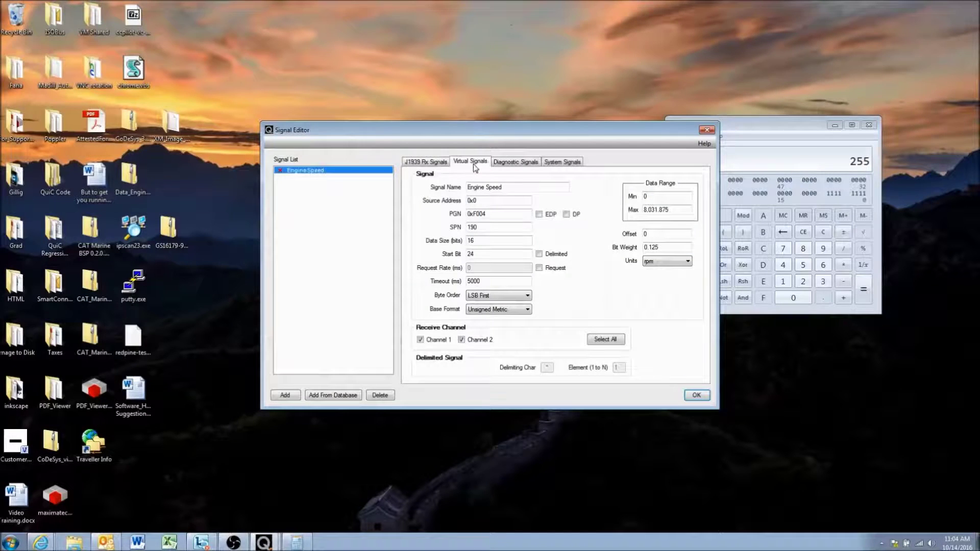
{"action": "left_click", "coordinate": [304, 244]}
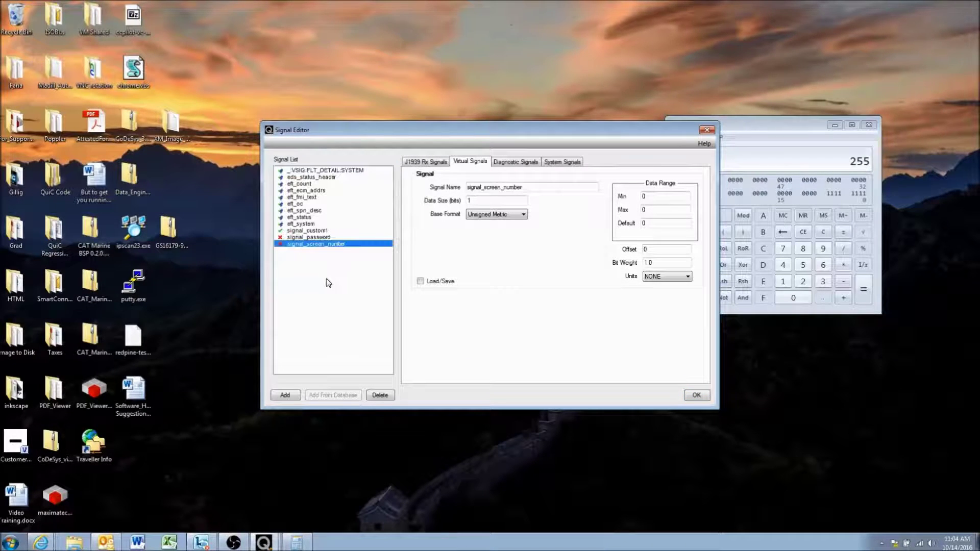
{"action": "left_click", "coordinate": [312, 237]}
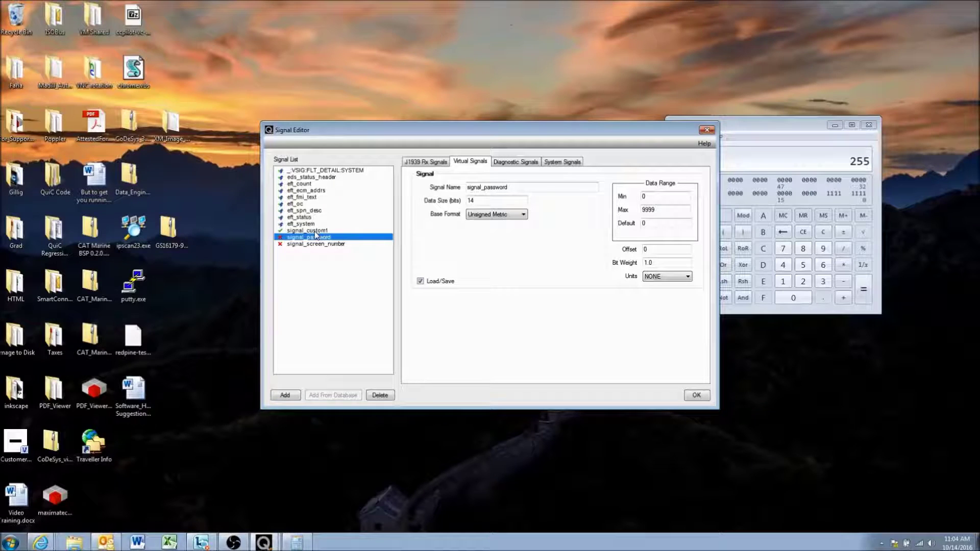
{"action": "left_click", "coordinate": [306, 244]}
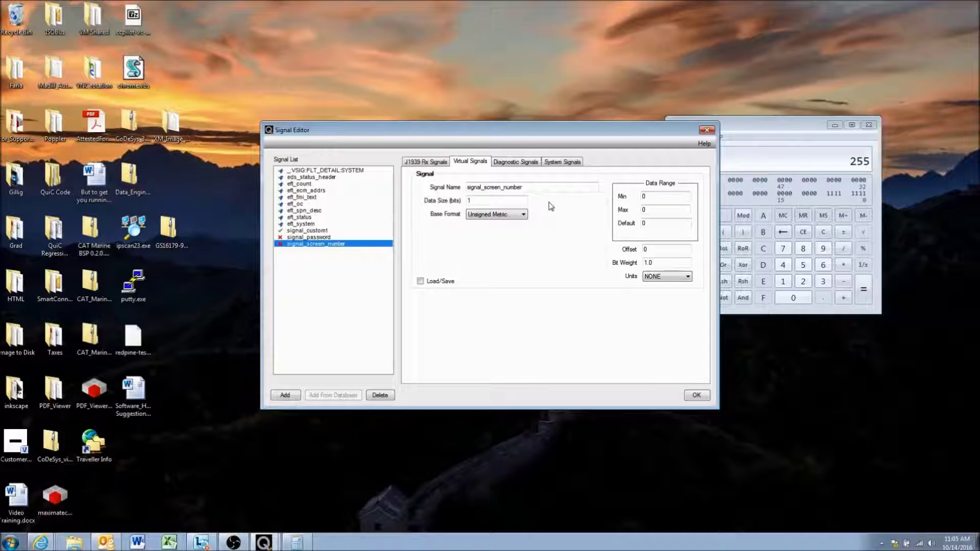
- Switch to Calculator, change it to Scientific mode and compute 2 to the power of 5
{"action": "left_click", "coordinate": [297, 542]}
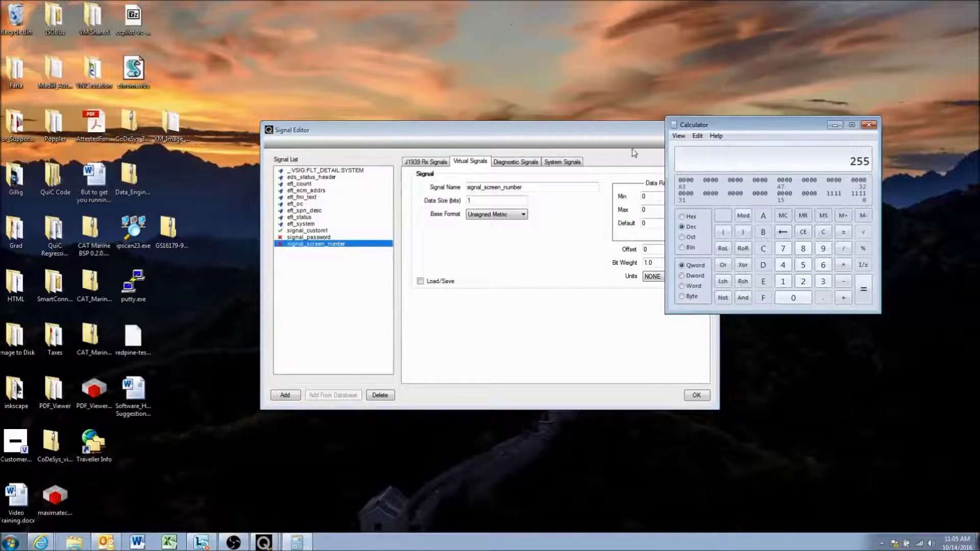
{"action": "left_click", "coordinate": [679, 136]}
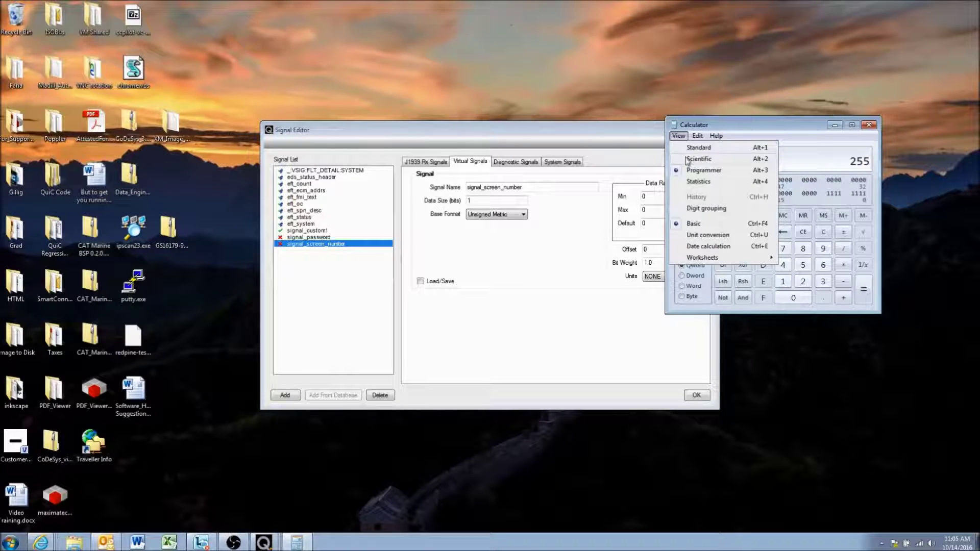
{"action": "left_click", "coordinate": [699, 159]}
{"action": "left_click", "coordinate": [803, 247]}
{"action": "left_click", "coordinate": [749, 232]}
{"action": "left_click", "coordinate": [803, 231]}
{"action": "left_click", "coordinate": [863, 255]}
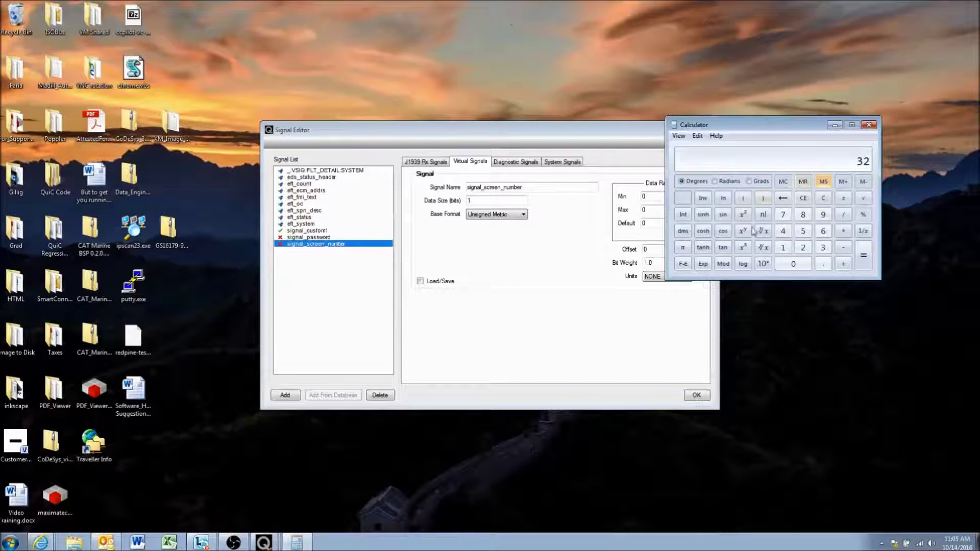
- Set the data size of signal_screen_number to 5 bits and its maximum to 30, and accept the signal changes
{"action": "double_click", "coordinate": [493, 198]}
{"action": "type", "text": "5"}
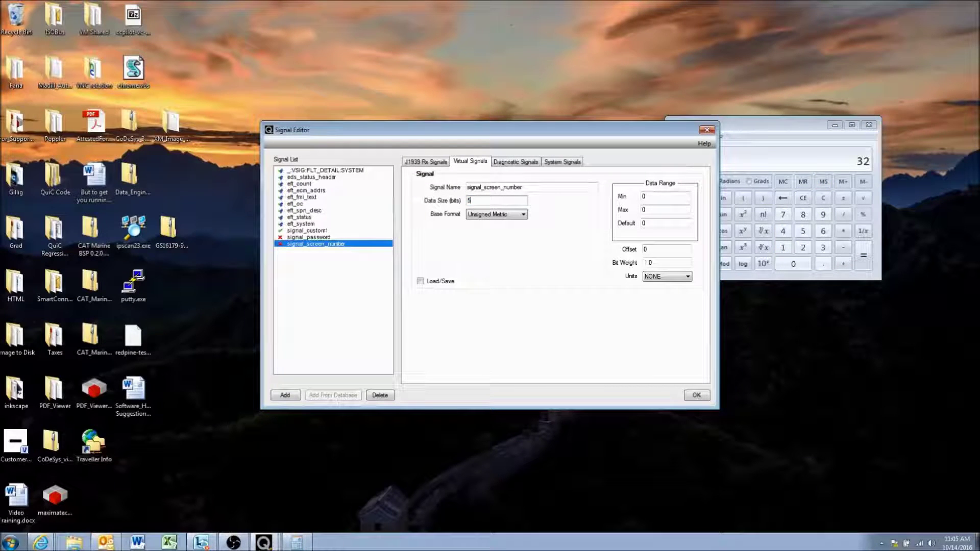
{"action": "left_click", "coordinate": [645, 209]}
{"action": "double_click", "coordinate": [652, 208]}
{"action": "type", "text": "2"}
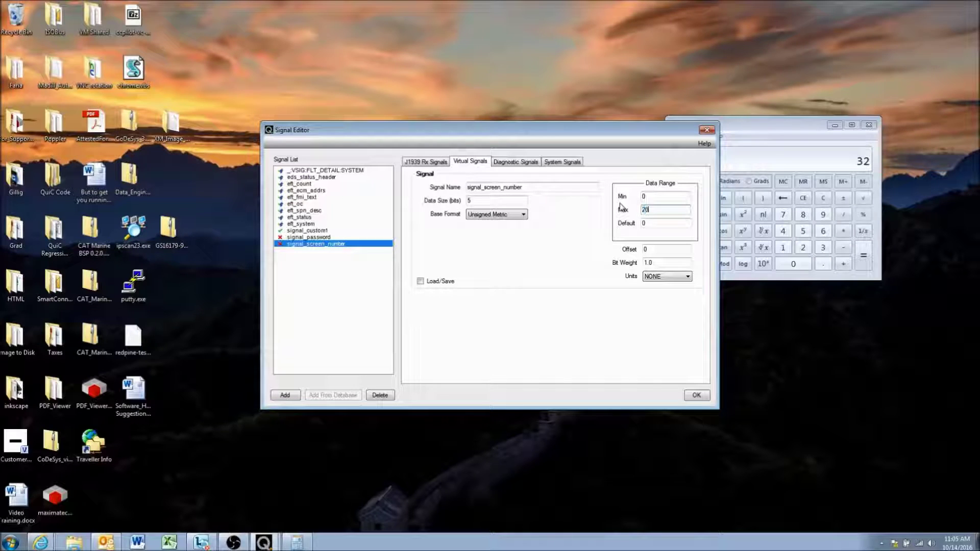
{"action": "key", "text": "BackSpace"}
{"action": "key", "text": "BackSpace"}
{"action": "type", "text": "30"}
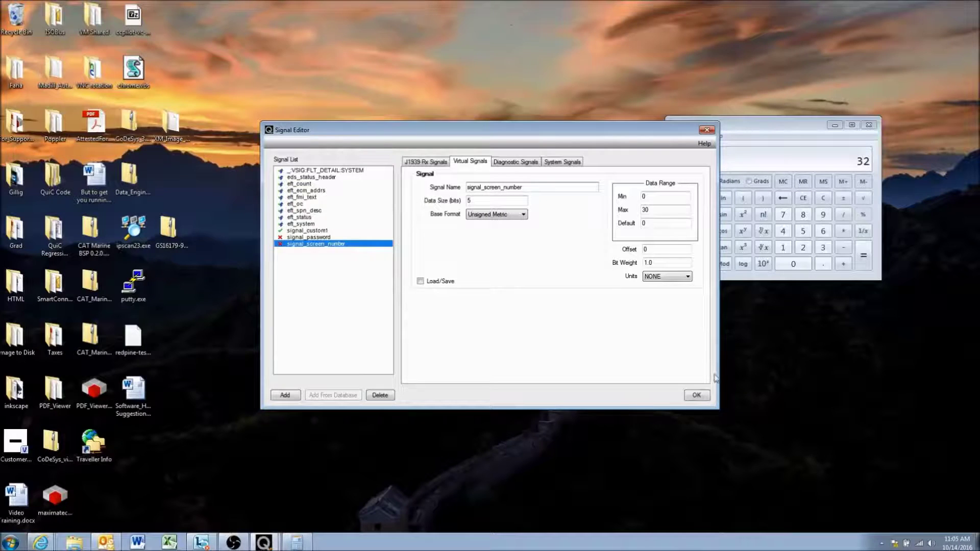
{"action": "left_click", "coordinate": [696, 395]}
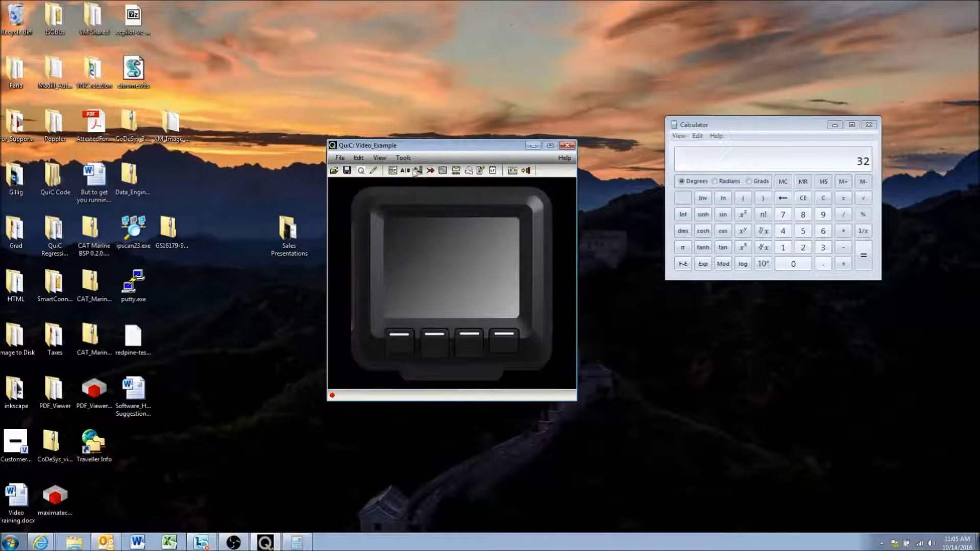
- Rename spn_0 of the transmit message pg_custom1 as spn_screen_number and assign signal_screen_number to it
{"action": "left_click", "coordinate": [454, 171]}
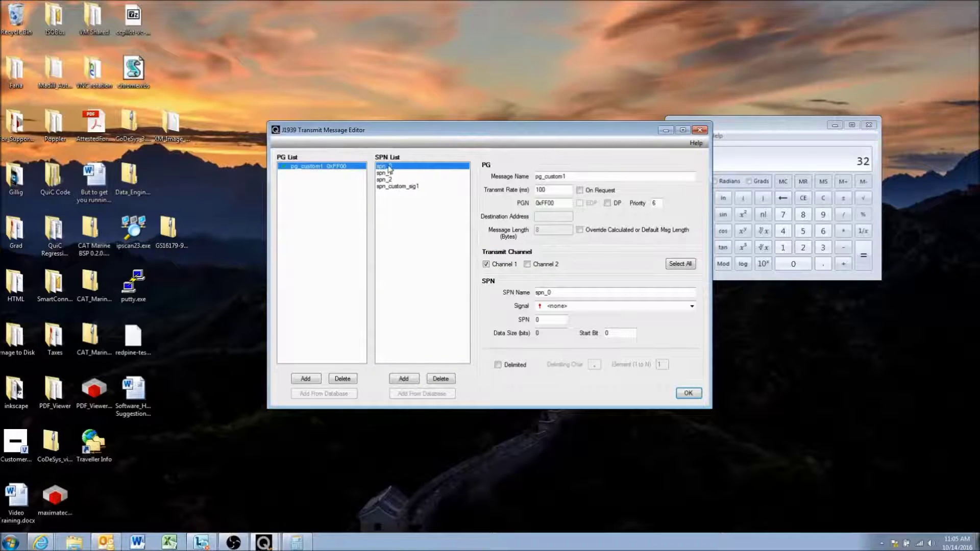
{"action": "left_click", "coordinate": [582, 177]}
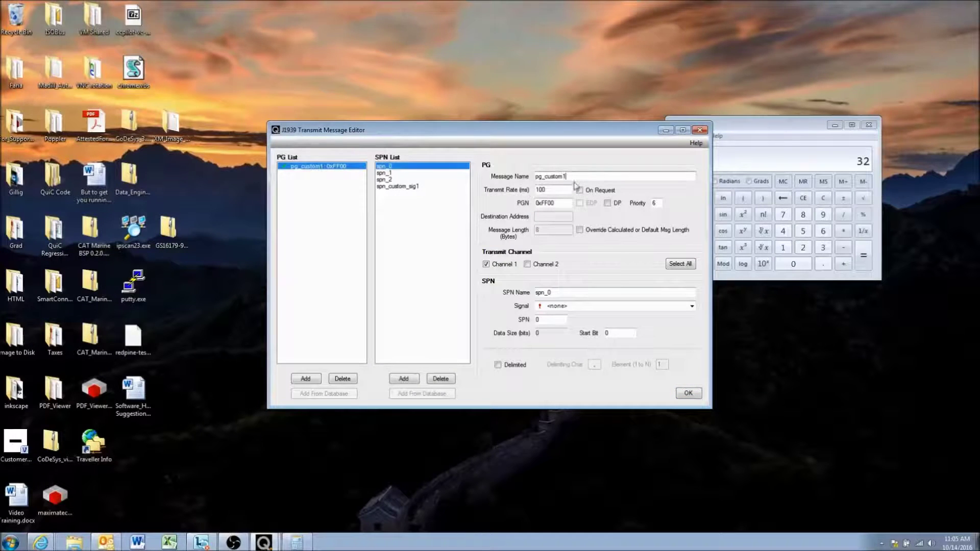
{"action": "left_click", "coordinate": [565, 294]}
{"action": "type", "text": "screen_number"}
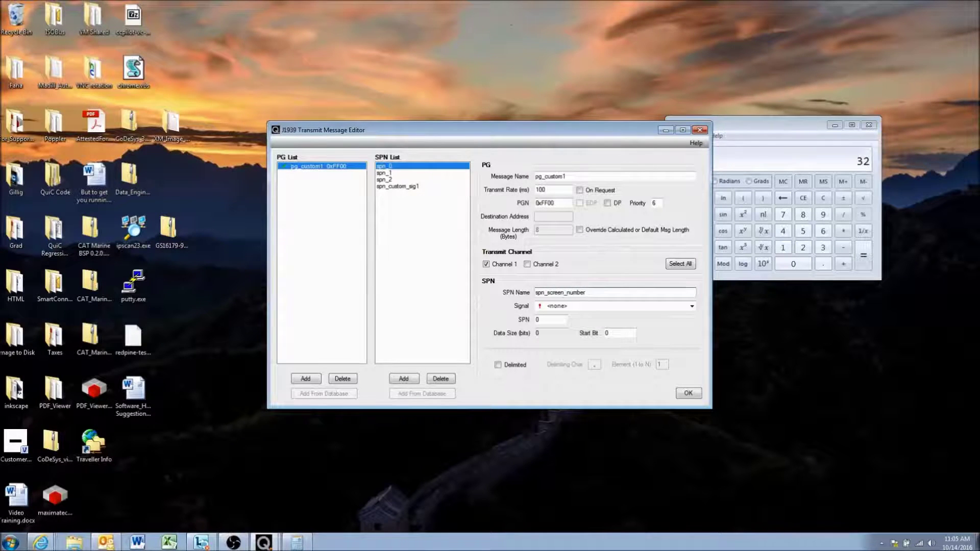
{"action": "left_click", "coordinate": [620, 305]}
{"action": "scroll", "coordinate": [650, 407], "scroll_direction": "down", "scroll_amount": 6}
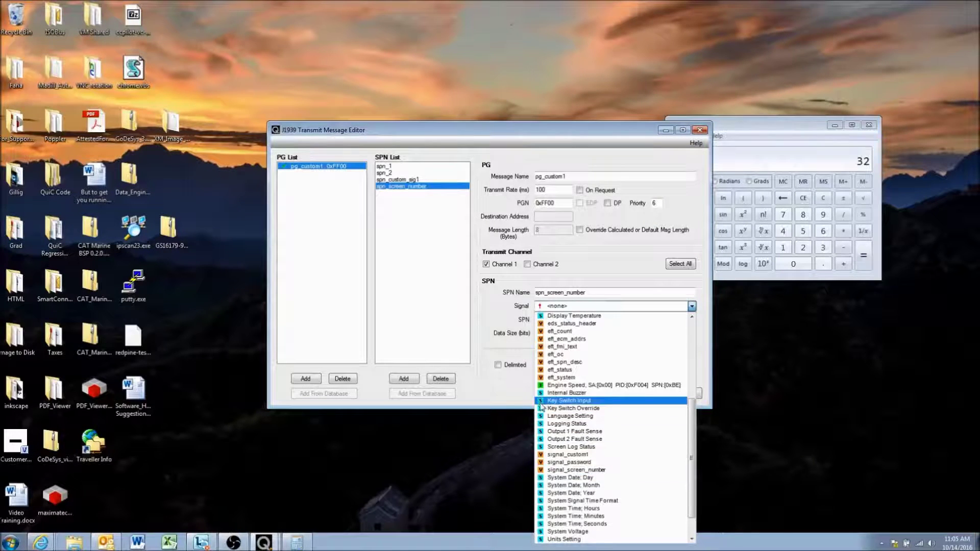
{"action": "left_click", "coordinate": [561, 471]}
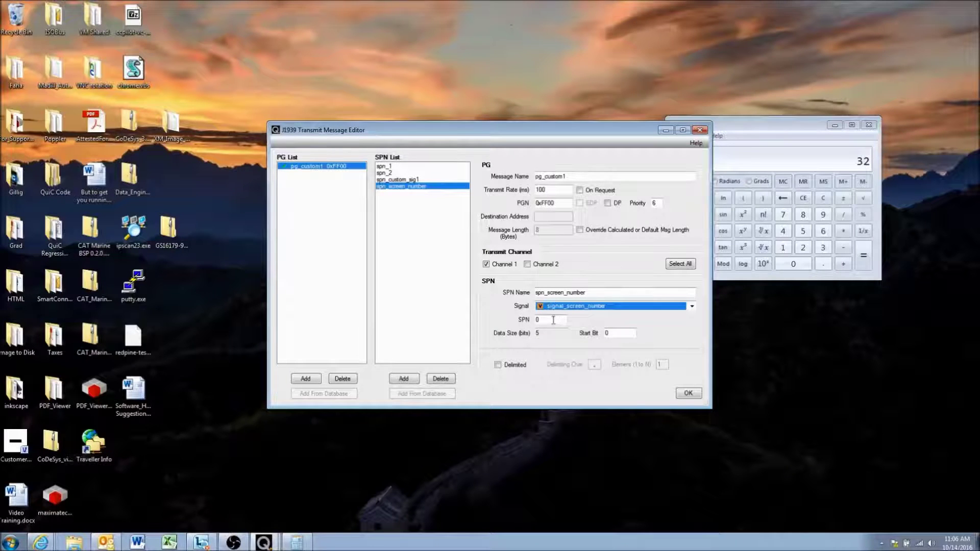
- Compare spn_screen_number with spn_custom_sig1 and set the SPN of spn_screen_number to 1
{"action": "left_click", "coordinate": [415, 180]}
{"action": "left_click", "coordinate": [416, 186]}
{"action": "left_click", "coordinate": [416, 180]}
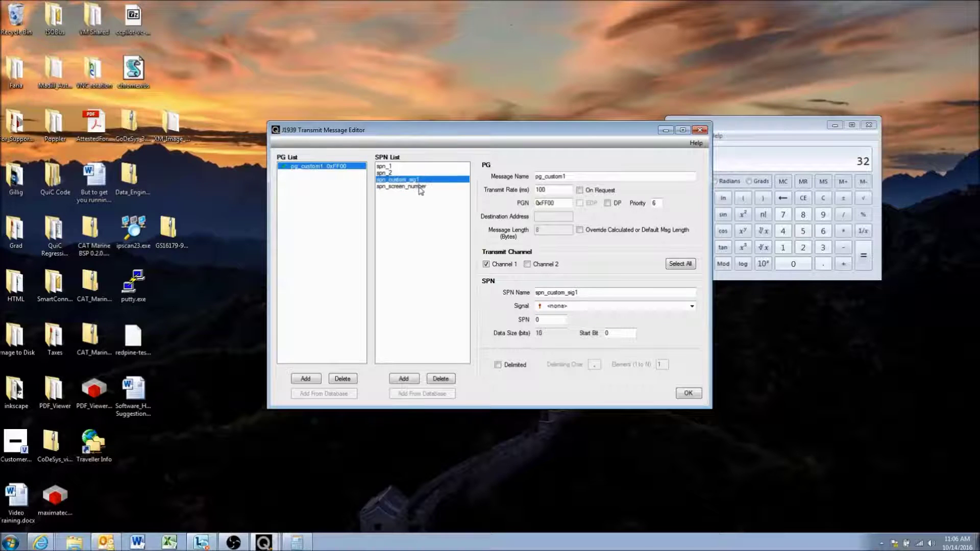
{"action": "left_click", "coordinate": [418, 186]}
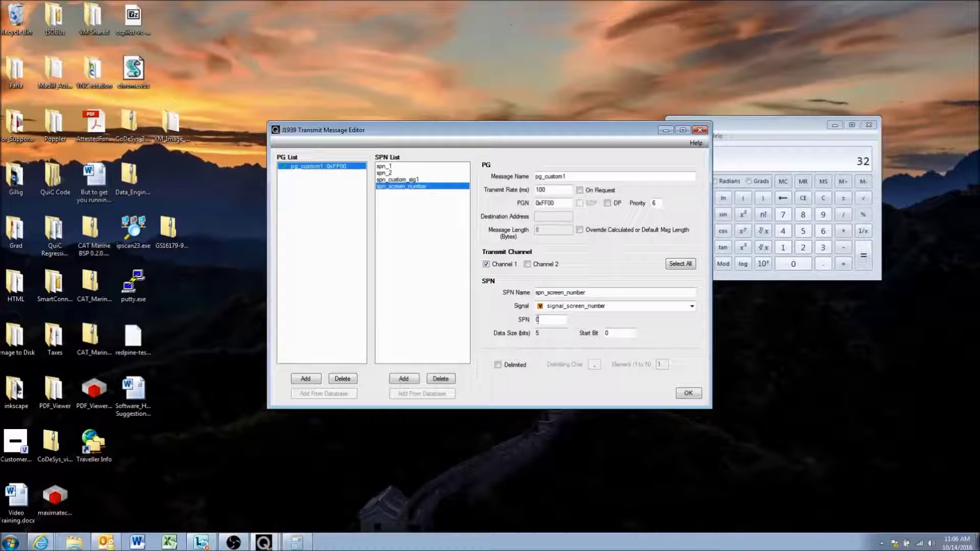
{"action": "left_click", "coordinate": [407, 179]}
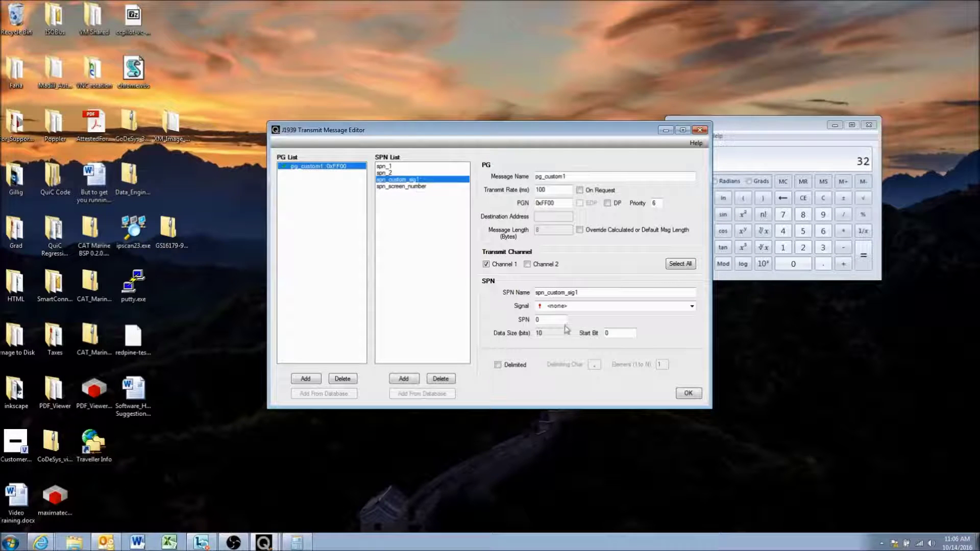
{"action": "left_click", "coordinate": [411, 187]}
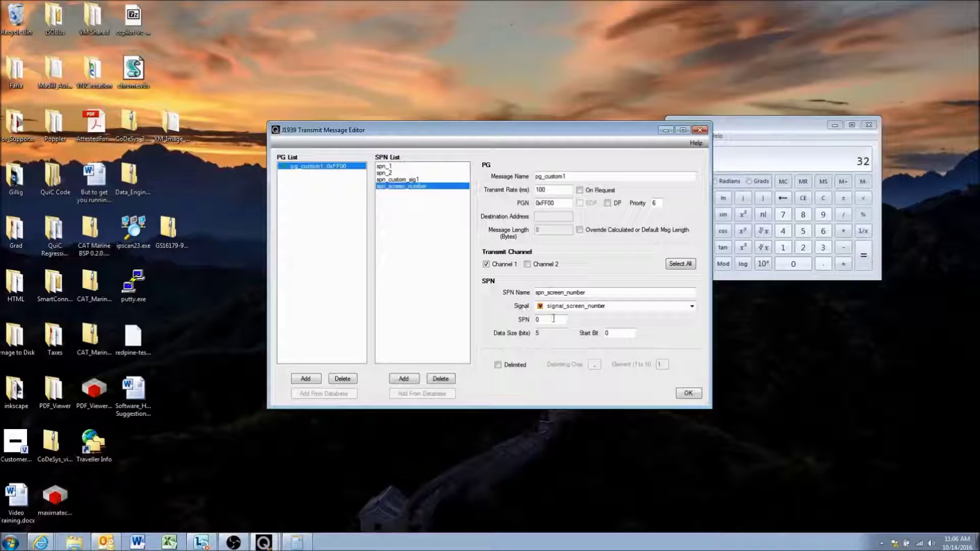
{"action": "type", "text": "1"}
- Check the data size and start bit of spn_custom_sig1 and set the start bit of spn_screen_number to 10
{"action": "left_click", "coordinate": [407, 180]}
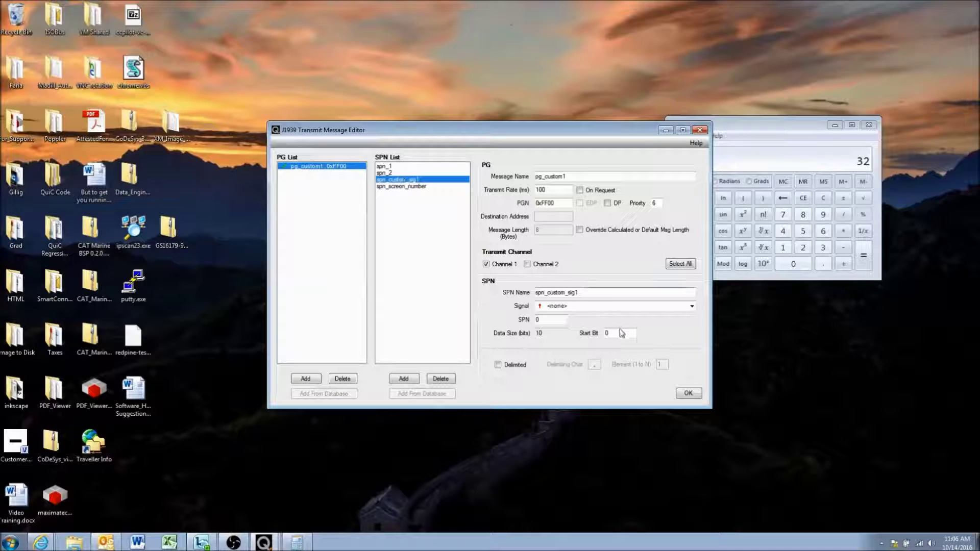
{"action": "type", "text": "10"}
{"action": "left_click", "coordinate": [605, 332]}
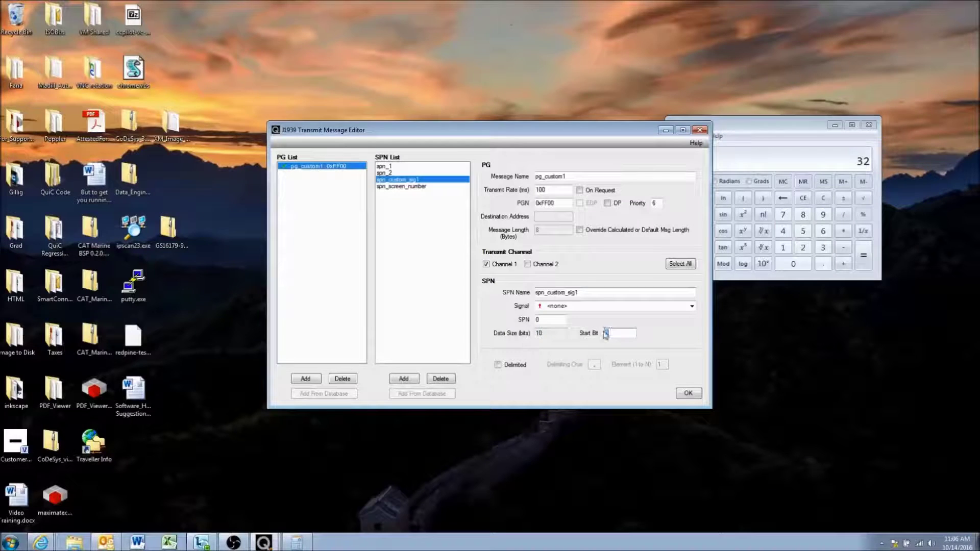
{"action": "left_click", "coordinate": [399, 187]}
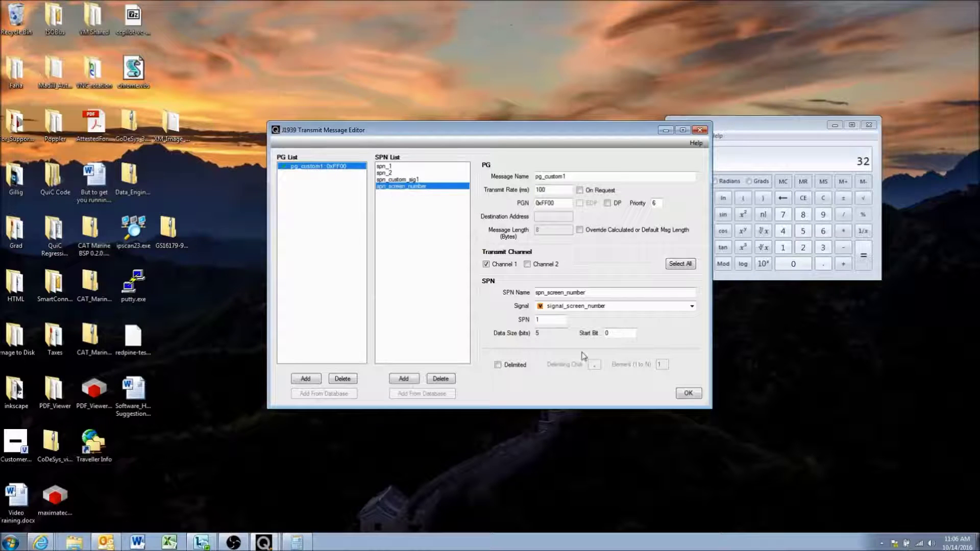
{"action": "left_click", "coordinate": [628, 333]}
{"action": "type", "text": "10"}
{"action": "left_click", "coordinate": [406, 181]}
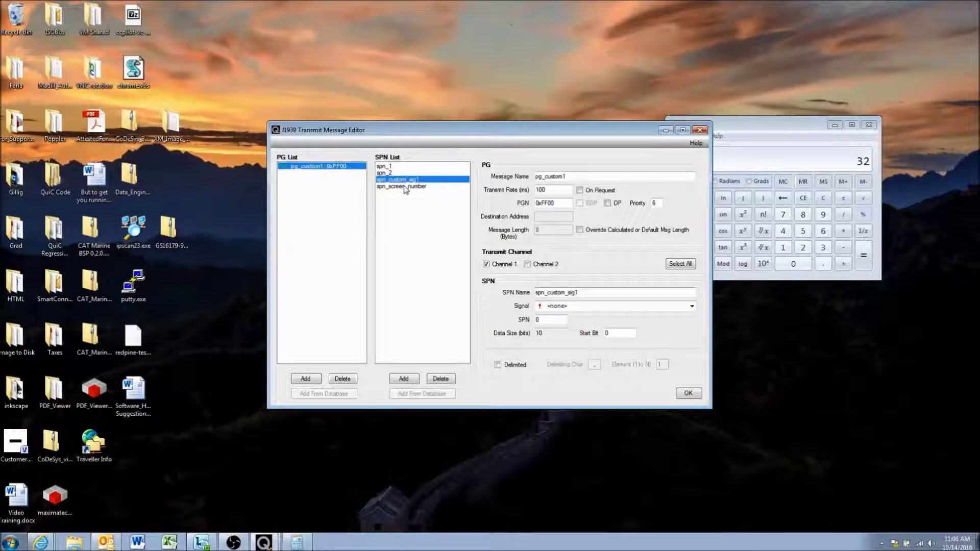
{"action": "left_click", "coordinate": [406, 187]}
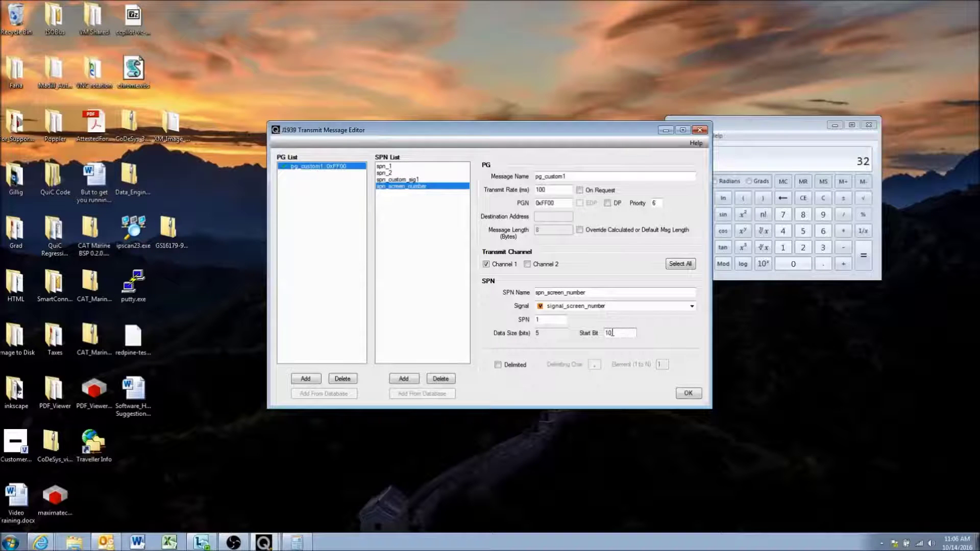
{"action": "left_click_drag", "start_coordinate": [547, 333], "coordinate": [530, 333]}
{"action": "left_click", "coordinate": [416, 187]}
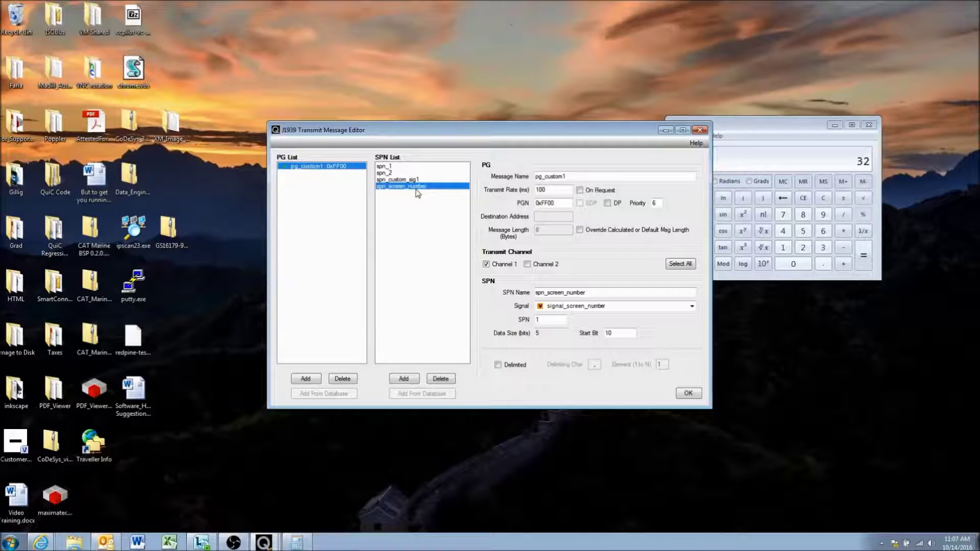
- Rename spn_2 as spn_password and assign the virtual signal signal_password to it
{"action": "left_click", "coordinate": [384, 173]}
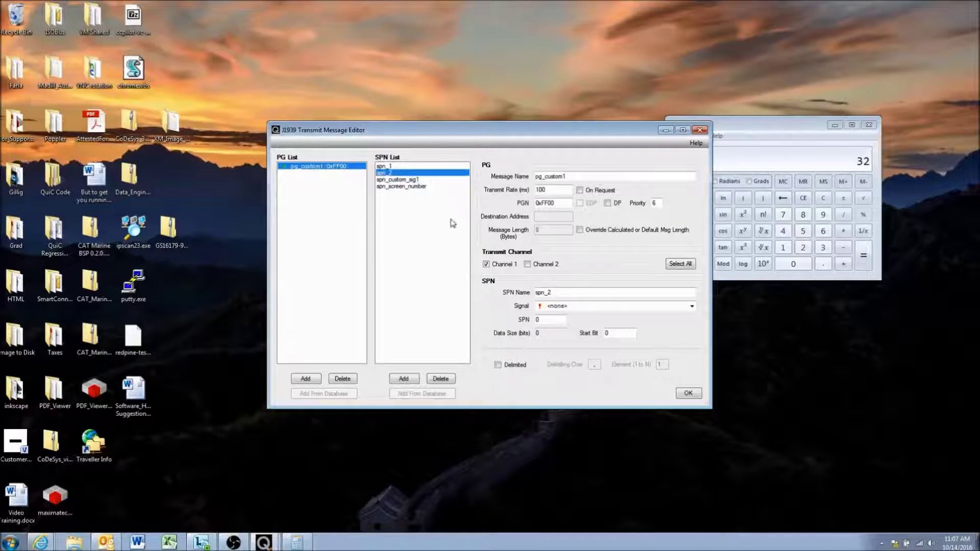
{"action": "left_click", "coordinate": [596, 289]}
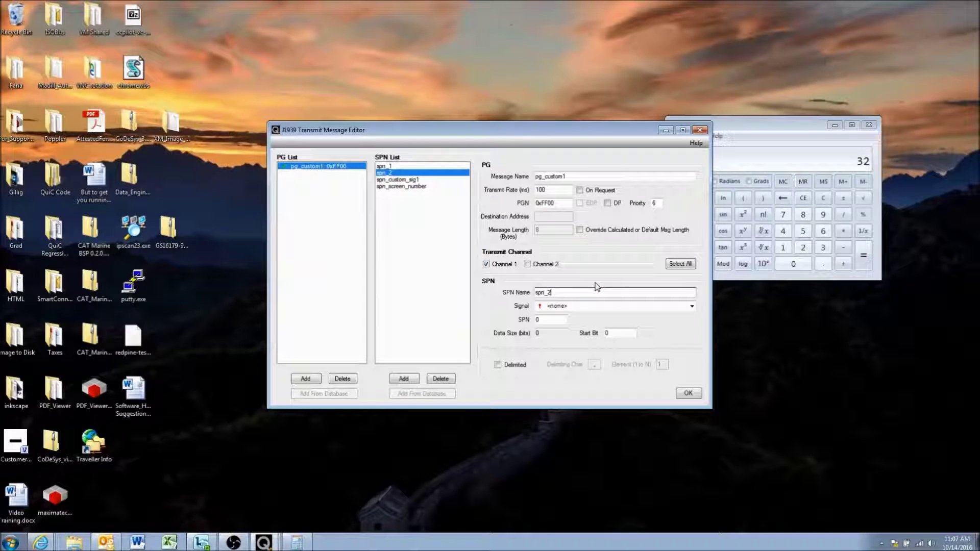
{"action": "type", "text": "password"}
{"action": "left_click", "coordinate": [619, 306]}
{"action": "scroll", "coordinate": [608, 489], "scroll_direction": "down", "scroll_amount": 6}
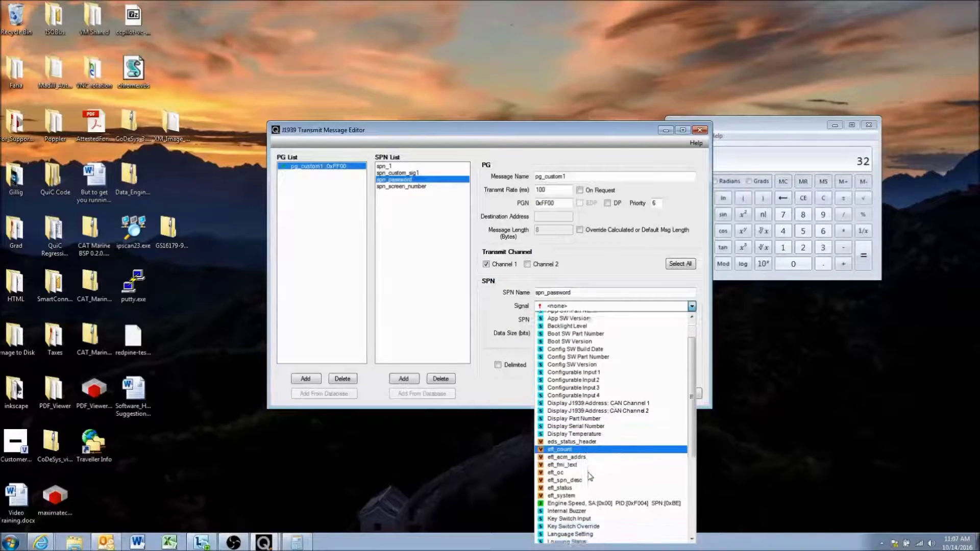
{"action": "scroll", "coordinate": [591, 476], "scroll_direction": "down", "scroll_amount": 2}
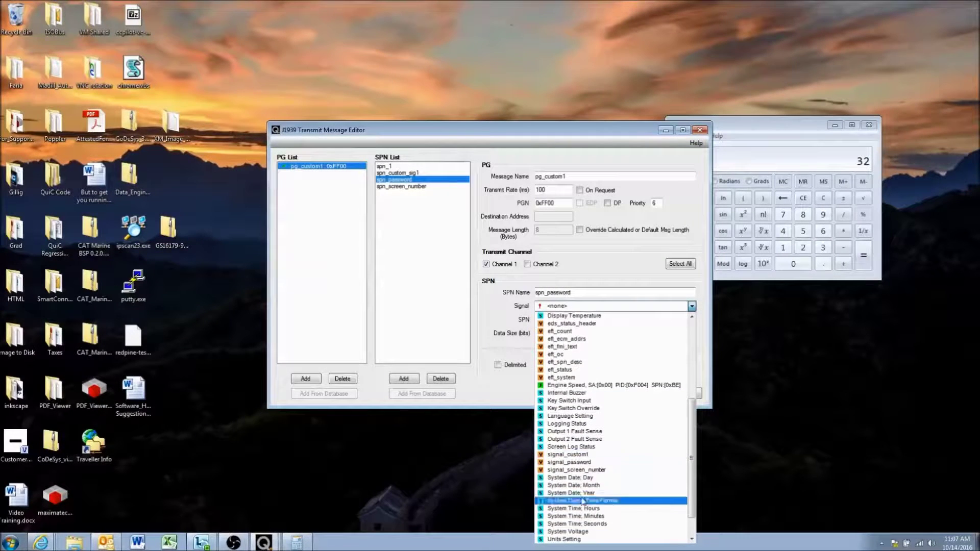
{"action": "left_click", "coordinate": [621, 451]}
- Set the start bit of spn_password to 15 and its SPN to 2
{"action": "left_click", "coordinate": [550, 320]}
{"action": "left_click", "coordinate": [550, 334]}
{"action": "left_click", "coordinate": [622, 336]}
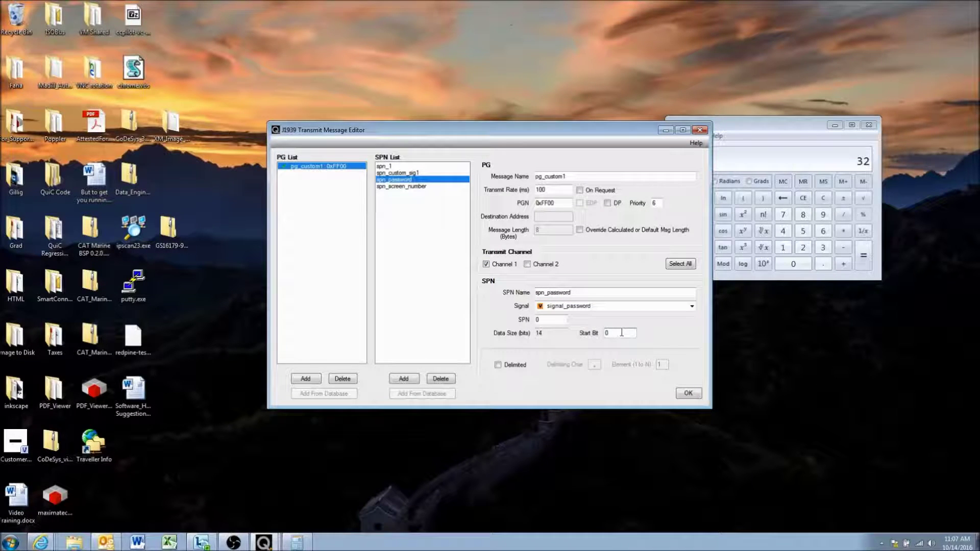
{"action": "type", "text": "15"}
{"action": "left_click_drag", "start_coordinate": [545, 333], "coordinate": [515, 333]}
{"action": "key", "text": "Tab"}
{"action": "double_click", "coordinate": [539, 319]}
{"action": "type", "text": "2"}
- Compare the data sizes and start bits of spn_custom_sig1, spn_screen_number and spn_password
{"action": "left_click", "coordinate": [420, 186]}
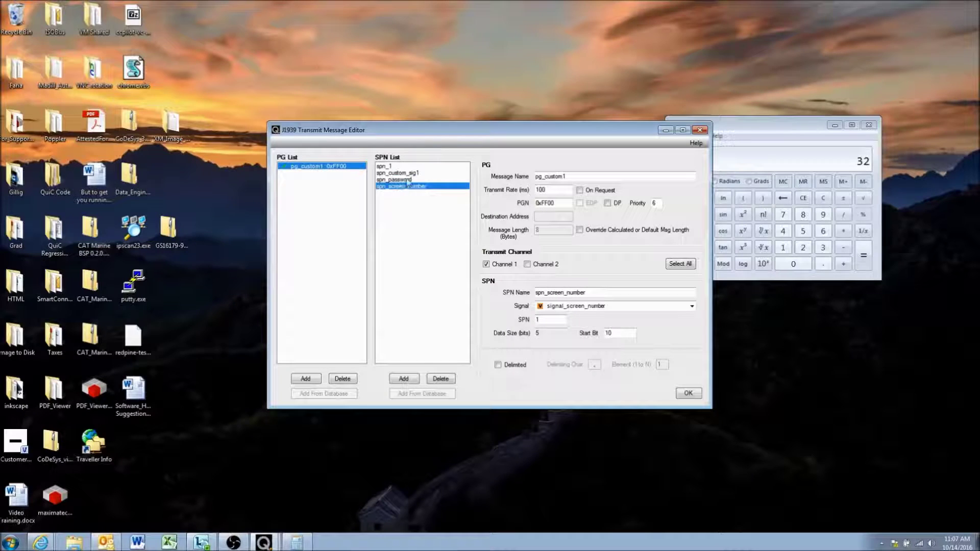
{"action": "left_click", "coordinate": [414, 173]}
{"action": "left_click", "coordinate": [410, 187]}
{"action": "left_click", "coordinate": [411, 180]}
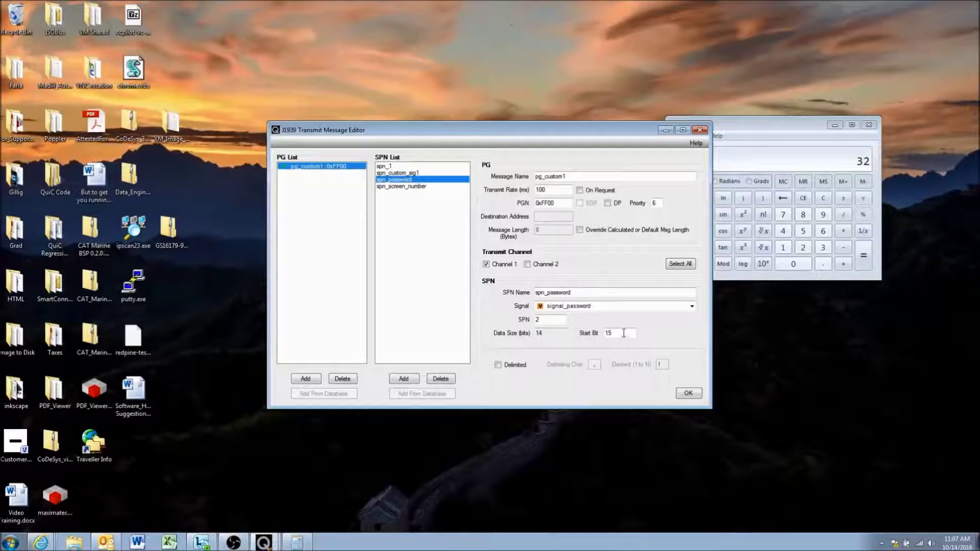
{"action": "left_click", "coordinate": [413, 186]}
{"action": "left_click", "coordinate": [408, 174]}
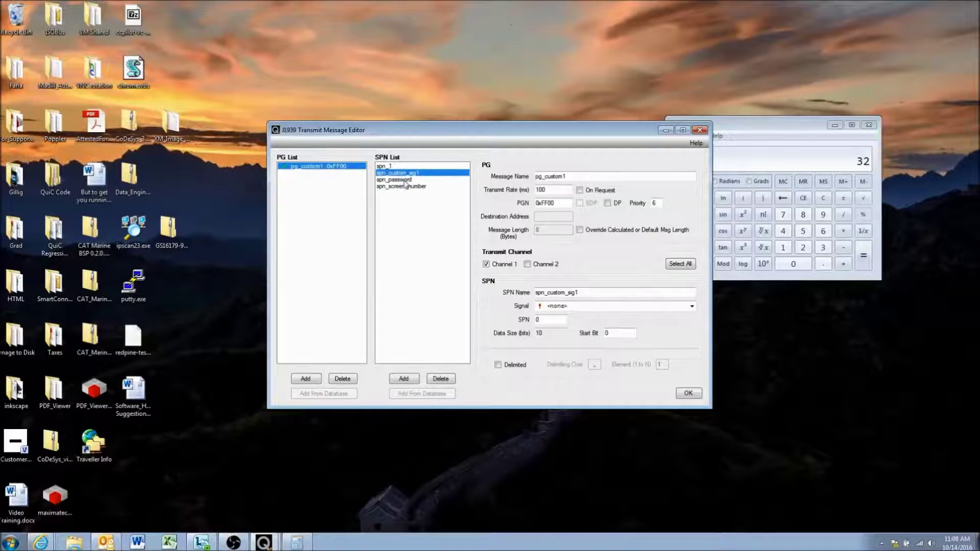
{"action": "left_click", "coordinate": [407, 180]}
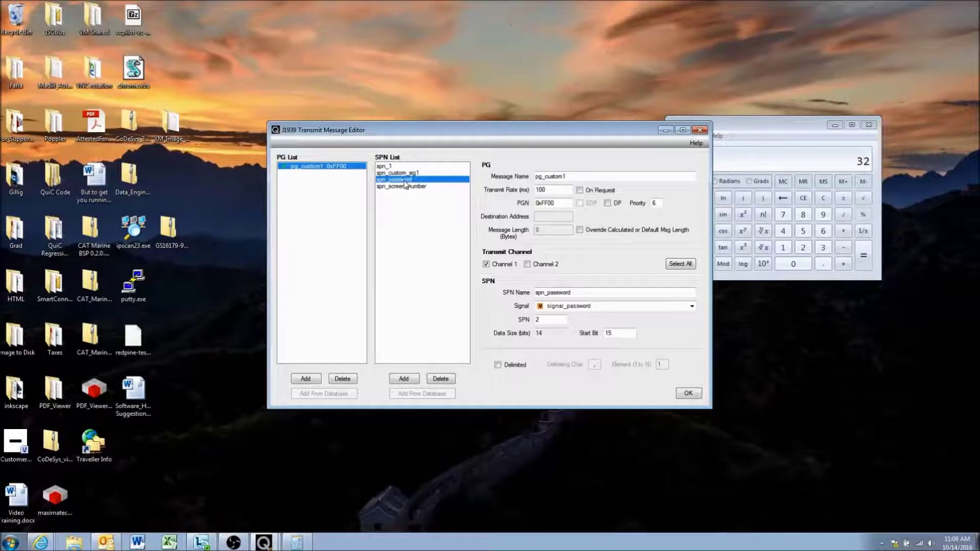
- Rename spn_1 in pg_custom1 as spn_engine_speed
{"action": "left_click", "coordinate": [411, 187]}
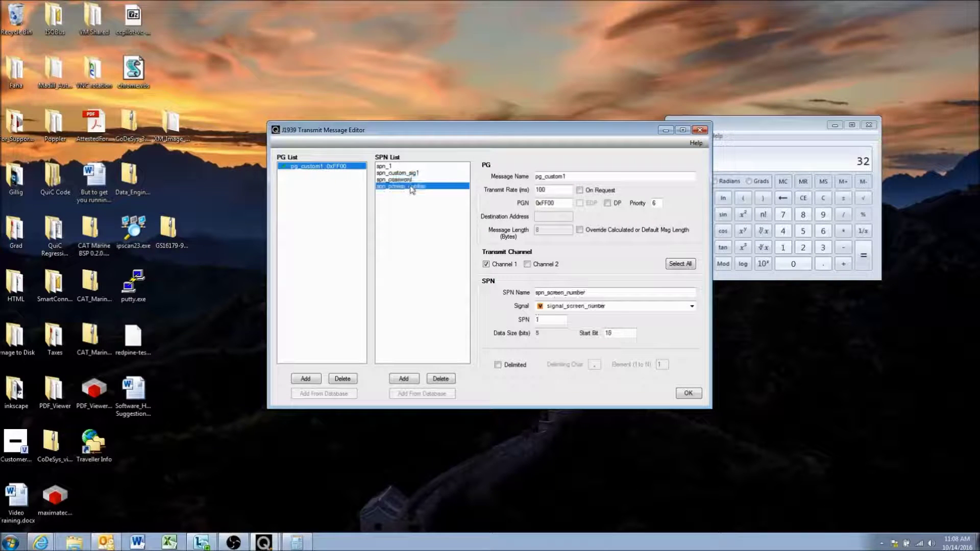
{"action": "left_click", "coordinate": [390, 168]}
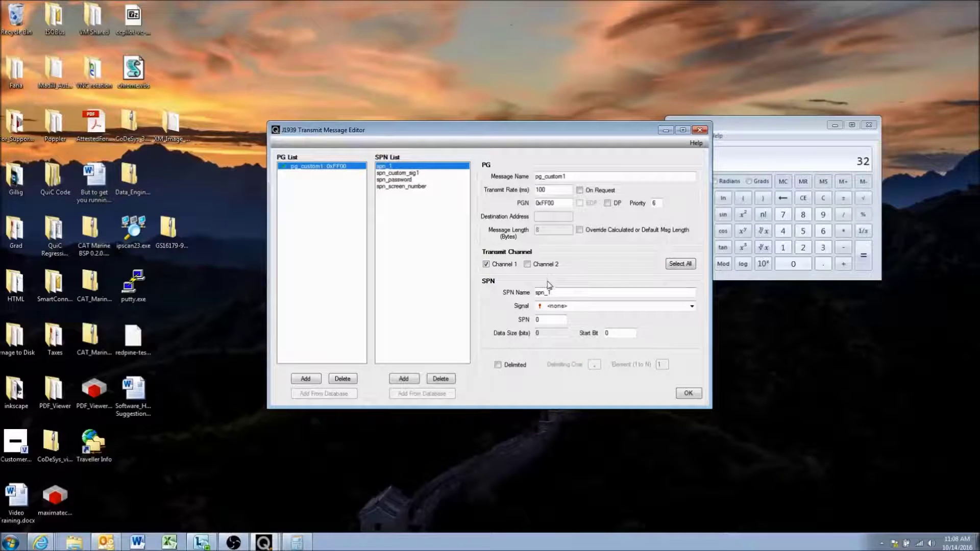
{"action": "key", "text": "BackSpace"}
{"action": "type", "text": "engine_speed"}
{"action": "double_click", "coordinate": [550, 293]}
{"action": "left_click", "coordinate": [599, 294]}
- Assign the J1939 Engine Speed signal (SA 0x00, PID 0xF004, SPN 0xBE) to spn_engine_speed
{"action": "left_click", "coordinate": [595, 307]}
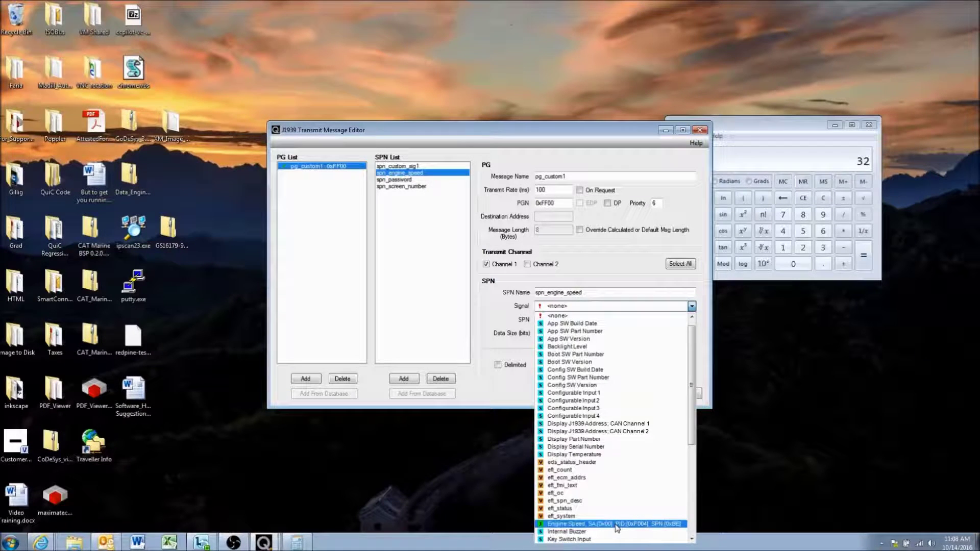
{"action": "left_click", "coordinate": [588, 282]}
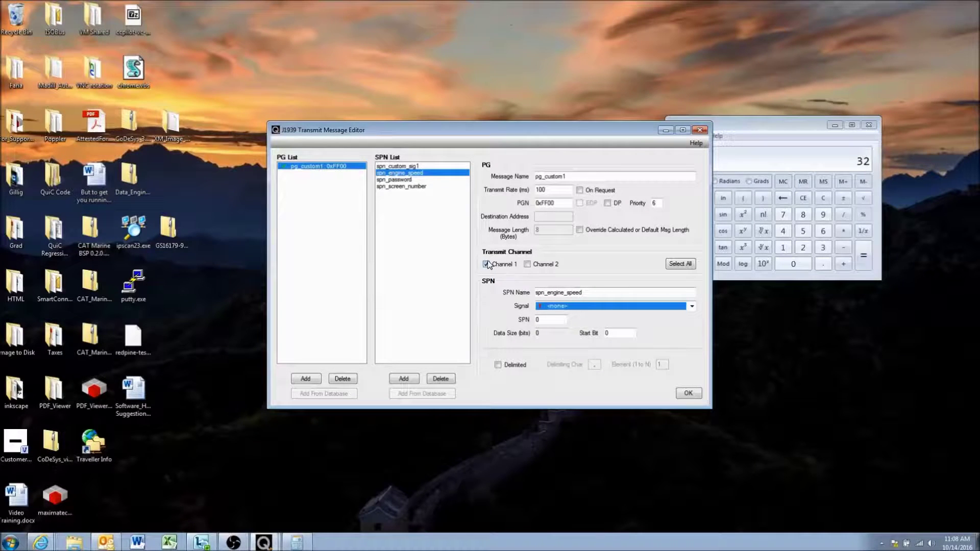
{"action": "left_click", "coordinate": [486, 264]}
{"action": "left_click", "coordinate": [580, 308]}
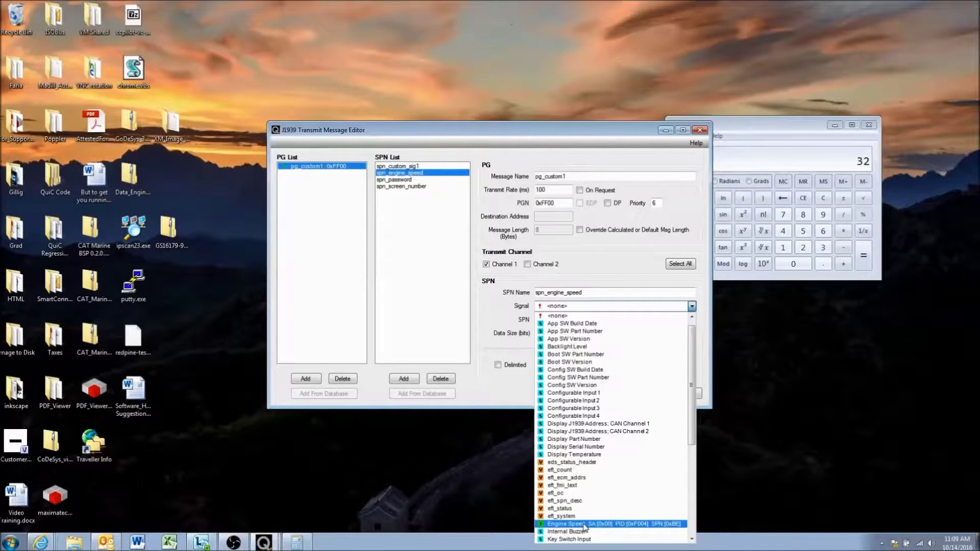
{"action": "left_click", "coordinate": [584, 526]}
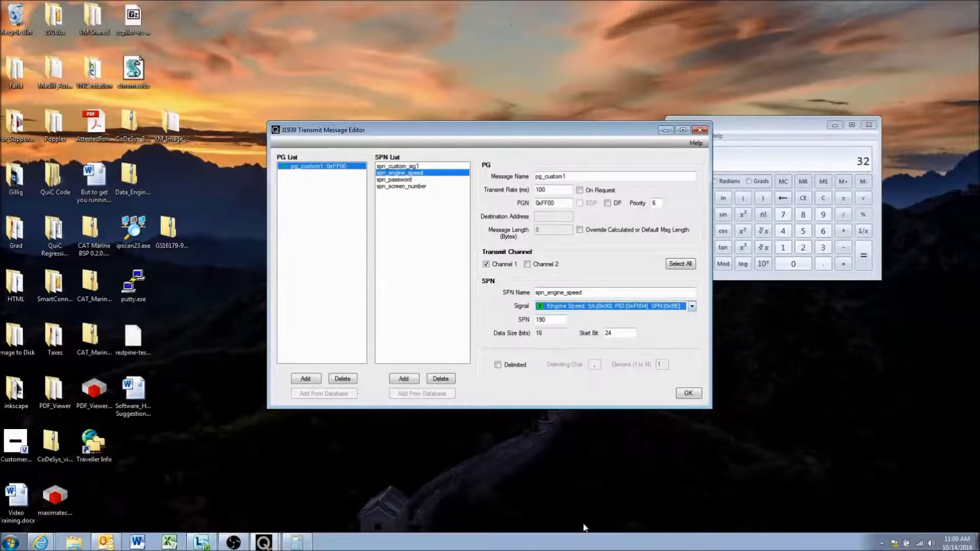
{"action": "left_click", "coordinate": [585, 307]}
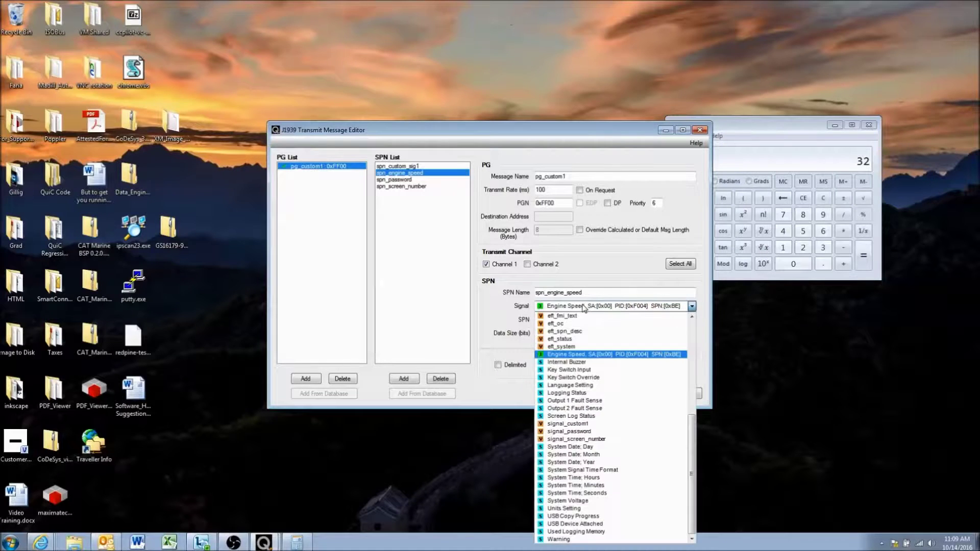
{"action": "left_click", "coordinate": [585, 308]}
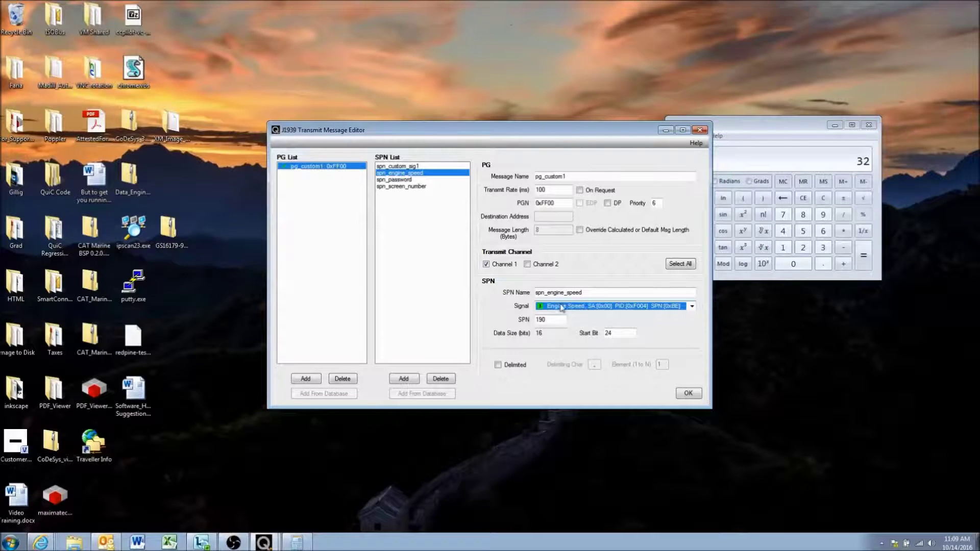
- Check the SPN numbers used by the other entries and set the SPN of spn_engine_speed to 3
{"action": "left_click", "coordinate": [547, 333]}
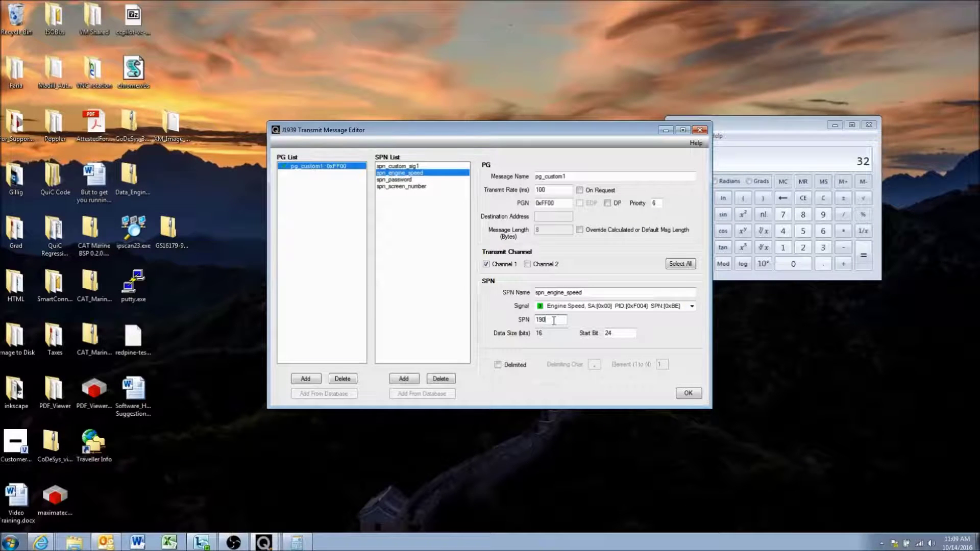
{"action": "left_click", "coordinate": [555, 321]}
{"action": "left_click_drag", "start_coordinate": [555, 322], "coordinate": [532, 322]}
{"action": "left_click", "coordinate": [548, 320]}
{"action": "left_click_drag", "start_coordinate": [554, 320], "coordinate": [441, 319]}
{"action": "left_click", "coordinate": [408, 167]}
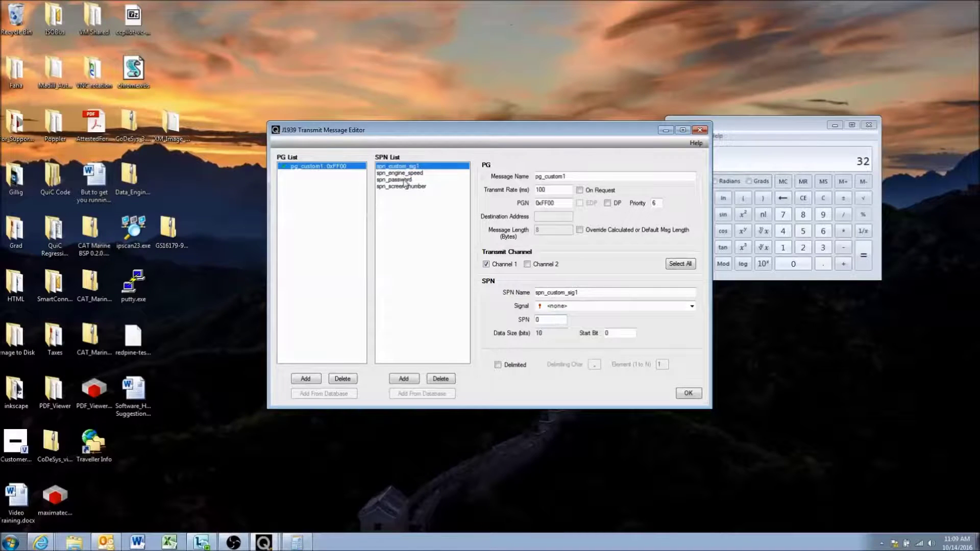
{"action": "left_click", "coordinate": [406, 180]}
{"action": "left_click", "coordinate": [408, 186]}
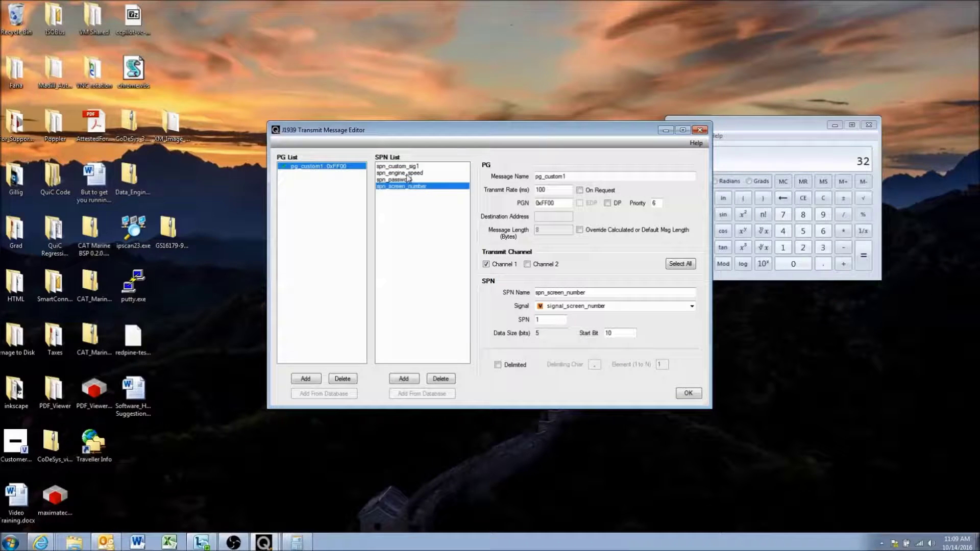
{"action": "left_click", "coordinate": [408, 173]}
{"action": "left_click_drag", "start_coordinate": [554, 320], "coordinate": [531, 319]}
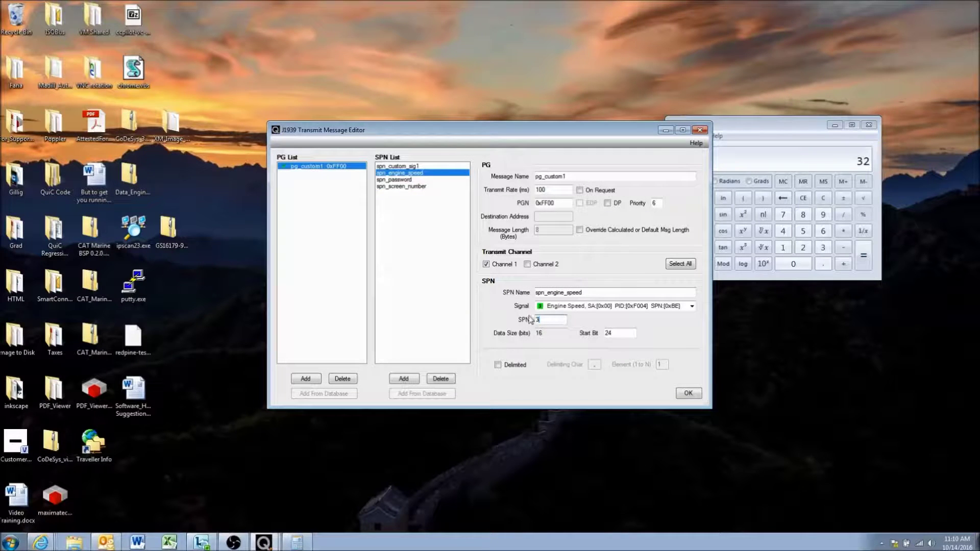
{"action": "left_click", "coordinate": [546, 319]}
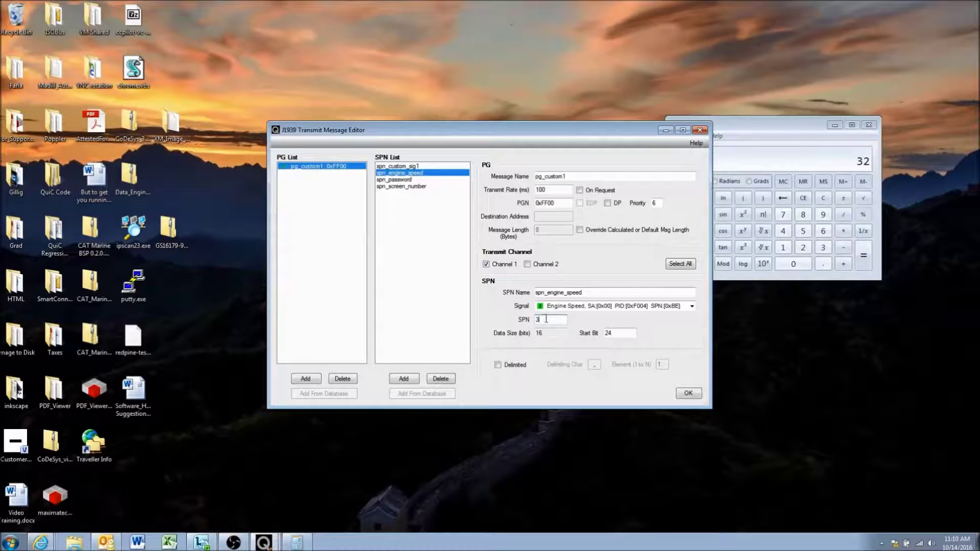
- Check the start bit and data size of spn_password and set the start bit of spn_engine_speed to 29
{"action": "left_click", "coordinate": [407, 180]}
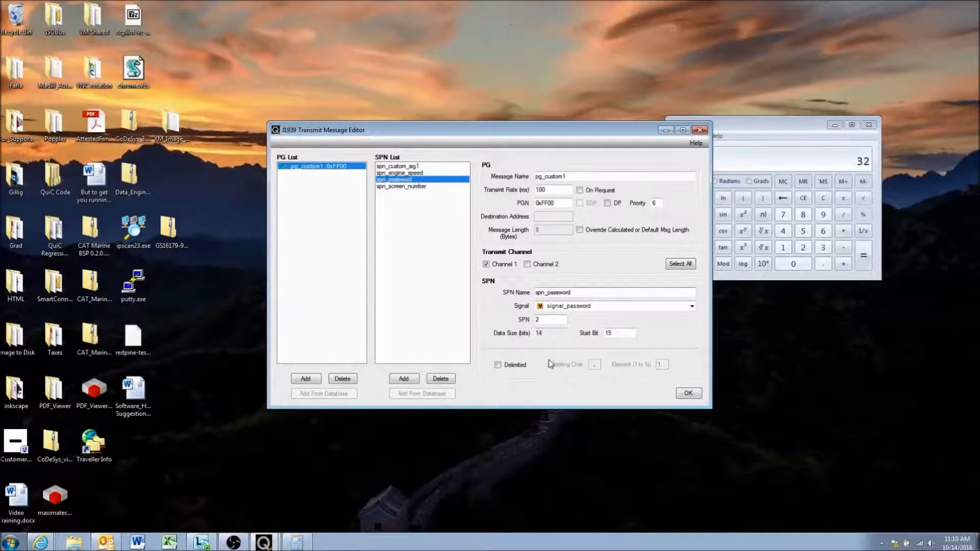
{"action": "left_click", "coordinate": [626, 333]}
{"action": "left_click", "coordinate": [416, 173]}
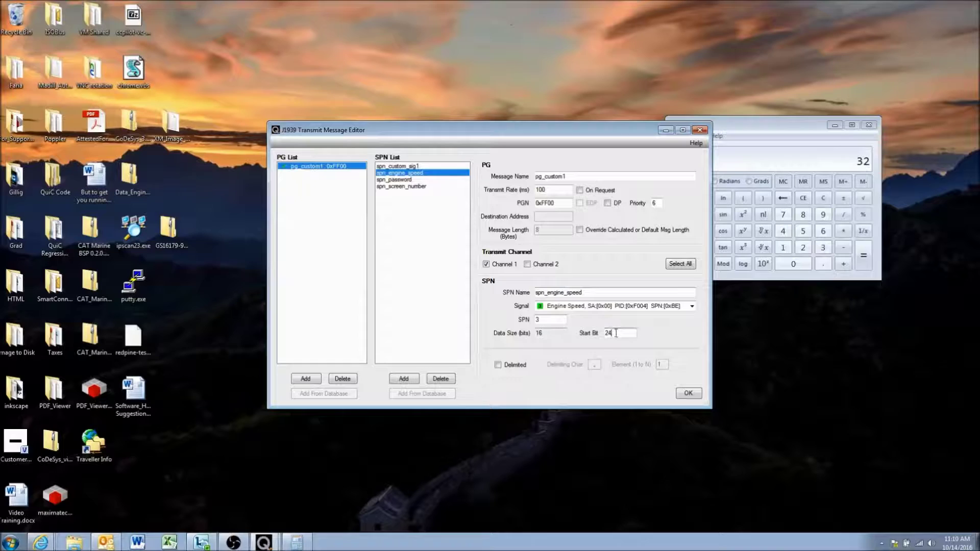
{"action": "left_click_drag", "start_coordinate": [614, 333], "coordinate": [610, 335]}
{"action": "type", "text": "9"}
- Set the message priority of pg_custom1 to 3
{"action": "left_click", "coordinate": [658, 202]}
{"action": "left_click_drag", "start_coordinate": [659, 203], "coordinate": [647, 203]}
{"action": "left_click", "coordinate": [656, 203]}
{"action": "type", "text": "6"}
{"action": "double_click", "coordinate": [656, 203]}
{"action": "type", "text": "1"}
{"action": "double_click", "coordinate": [656, 202]}
{"action": "type", "text": "3"}
{"action": "left_click", "coordinate": [612, 336]}
- Review the signal, SPN number, data size and start bit of each of the four SPNs in pg_custom1
{"action": "left_click", "coordinate": [398, 166]}
{"action": "left_click", "coordinate": [400, 172]}
{"action": "left_click", "coordinate": [404, 179]}
{"action": "left_click", "coordinate": [407, 187]}
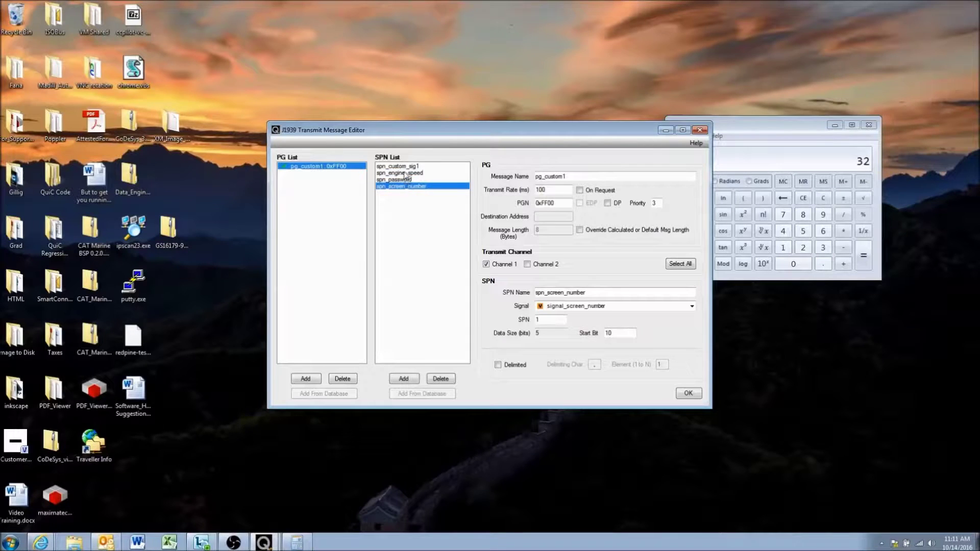
{"action": "left_click", "coordinate": [403, 167]}
{"action": "left_click", "coordinate": [403, 173]}
{"action": "left_click", "coordinate": [401, 180]}
{"action": "left_click", "coordinate": [399, 186]}
- Add a second transmit message to the PG list and compare its default settings with pg_custom1
{"action": "left_click", "coordinate": [309, 379]}
{"action": "left_click", "coordinate": [316, 174]}
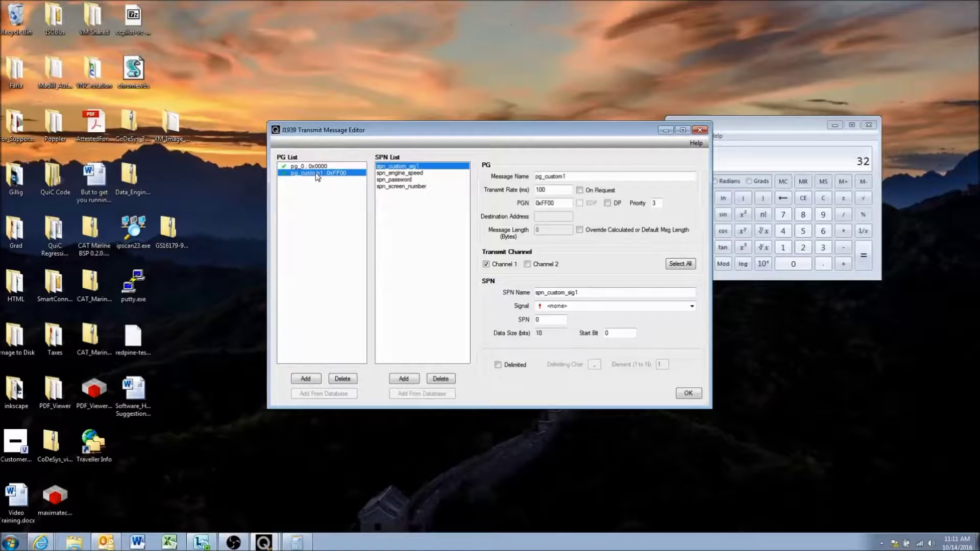
{"action": "left_click", "coordinate": [313, 169]}
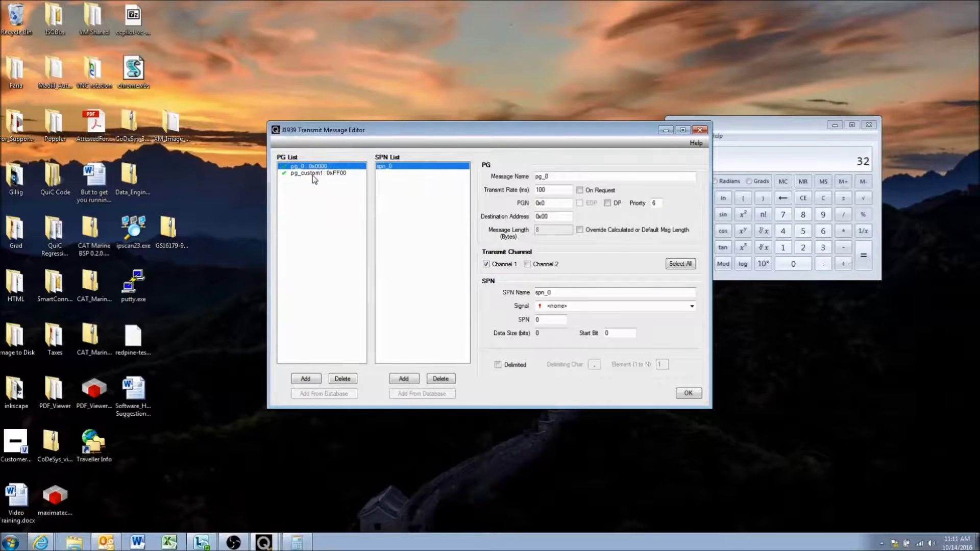
{"action": "left_click", "coordinate": [312, 173]}
{"action": "left_click", "coordinate": [312, 166]}
- Name the new message pg_custom2 and add two more SPNs to it, spn_1 and spn_2
{"action": "left_click", "coordinate": [593, 179]}
{"action": "key", "text": "BackSpace"}
{"action": "type", "text": "cvusto"}
{"action": "key", "text": "BackSpace"}
{"action": "key", "text": "BackSpace"}
{"action": "key", "text": "BackSpace"}
{"action": "key", "text": "BackSpace"}
{"action": "key", "text": "BackSpace"}
{"action": "type", "text": "ustom2"}
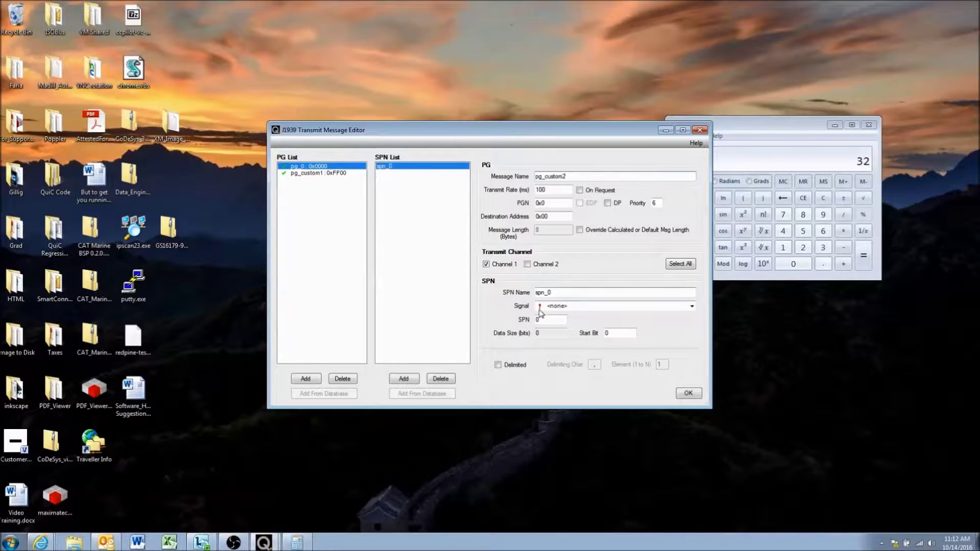
{"action": "left_click", "coordinate": [404, 378]}
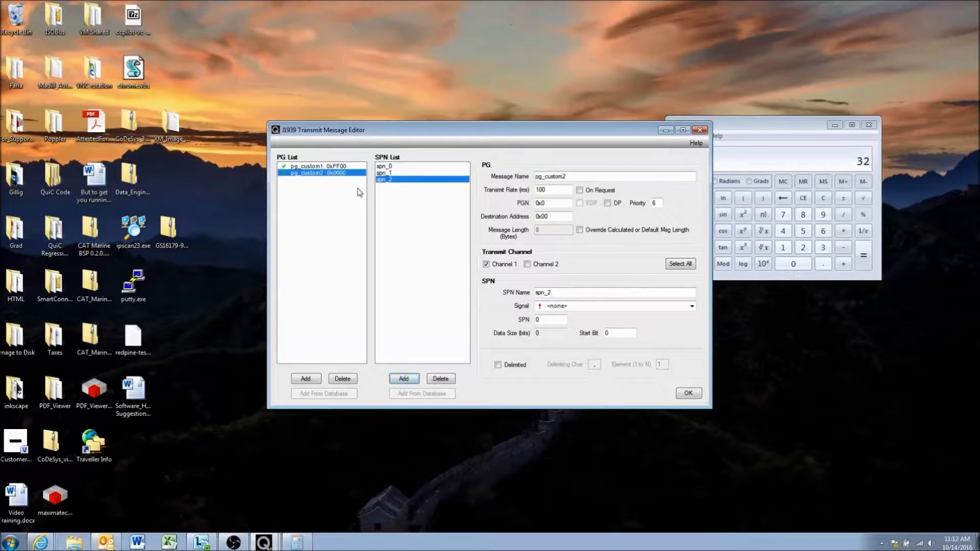
- Compare the transmit rate, PGN and destination address settings of pg_custom1 and pg_custom2
{"action": "left_click", "coordinate": [327, 167]}
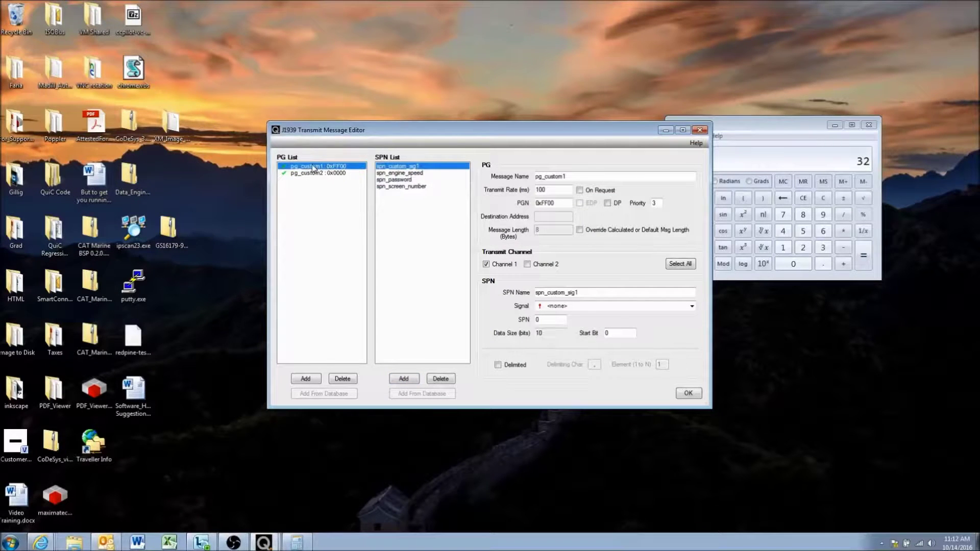
{"action": "left_click", "coordinate": [315, 174]}
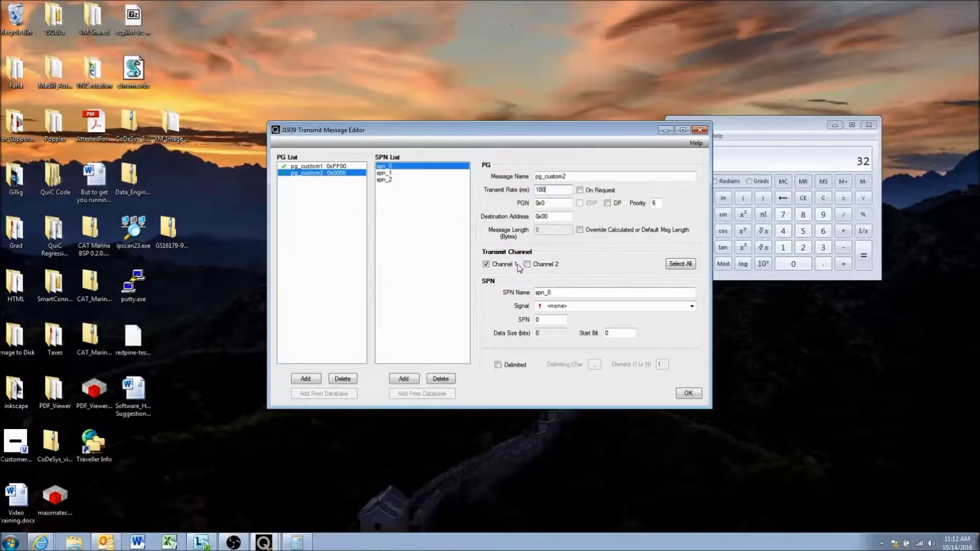
{"action": "left_click", "coordinate": [305, 169]}
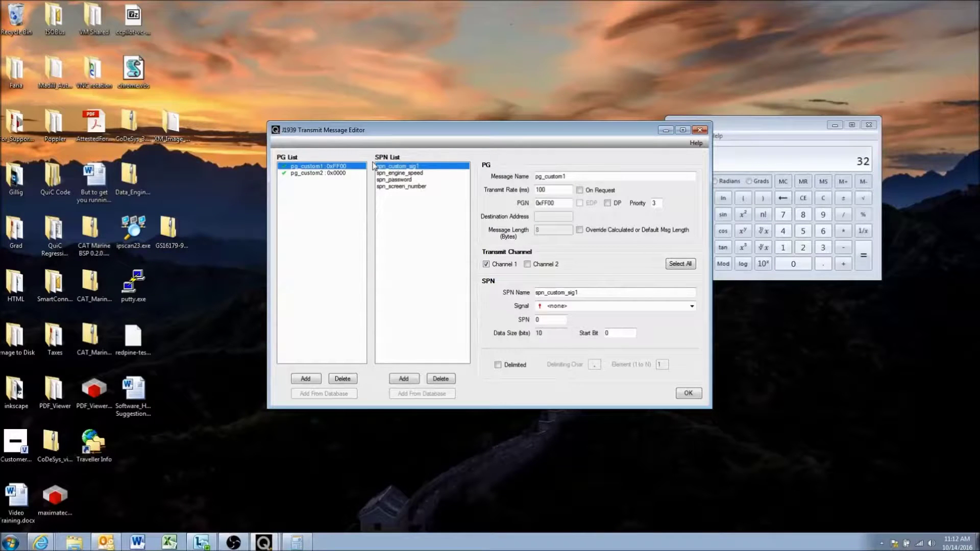
{"action": "left_click", "coordinate": [341, 174]}
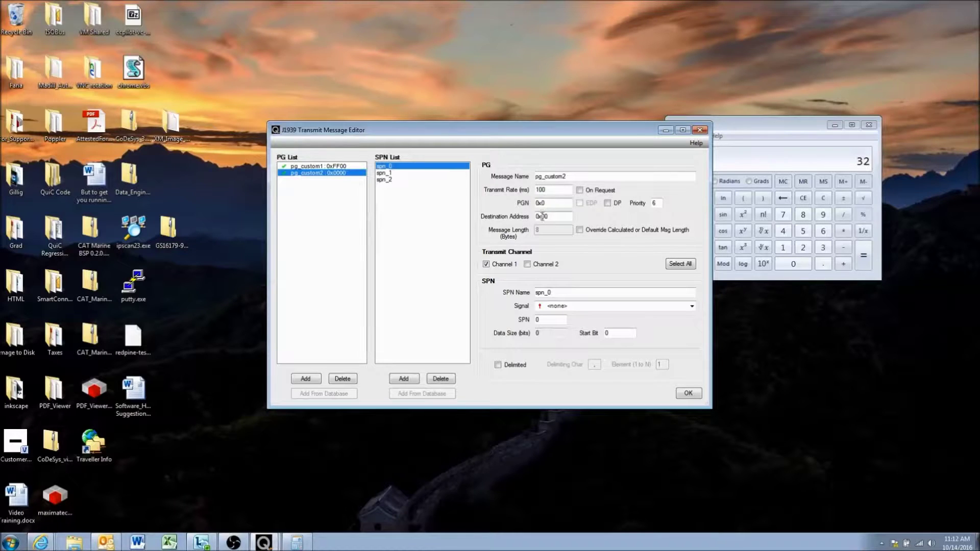
{"action": "left_click_drag", "start_coordinate": [542, 203], "coordinate": [577, 202]}
{"action": "left_click", "coordinate": [333, 166]}
{"action": "left_click", "coordinate": [334, 166]}
{"action": "left_click", "coordinate": [334, 168]}
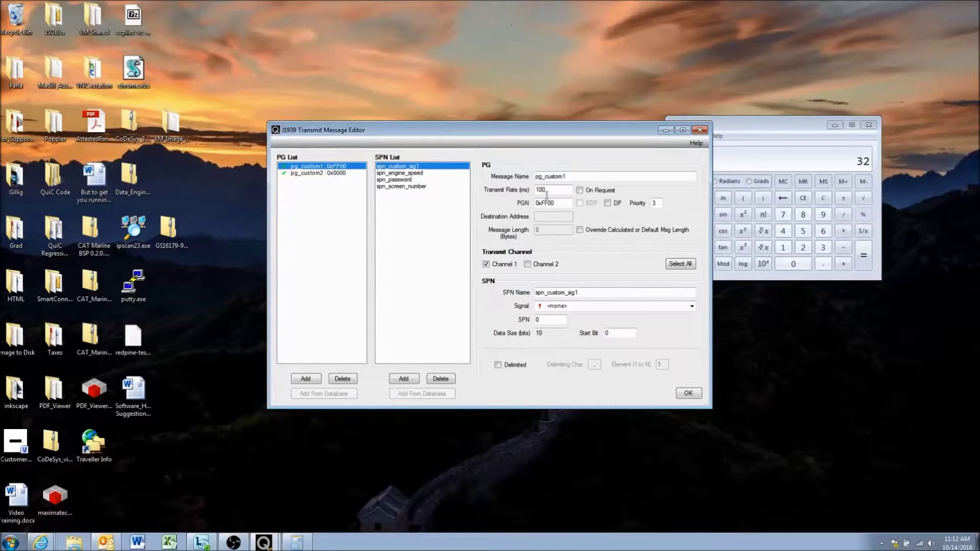
{"action": "left_click", "coordinate": [333, 174]}
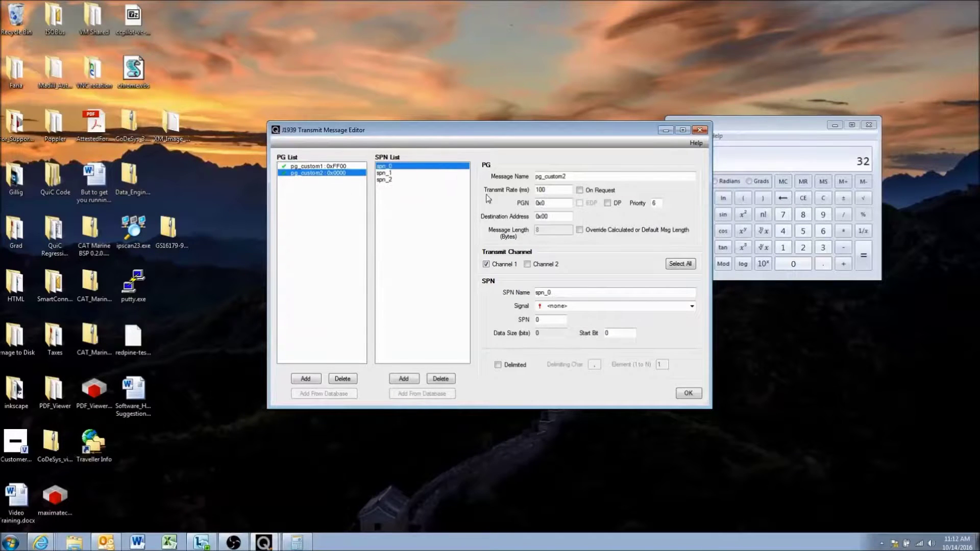
- Set the PGN of pg_custom2 to 0xFF11 so that it differs from pg_custom1
{"action": "double_click", "coordinate": [541, 203]}
{"action": "type", "text": "0xFF00"}
{"action": "left_click", "coordinate": [341, 168]}
{"action": "left_click", "coordinate": [346, 174]}
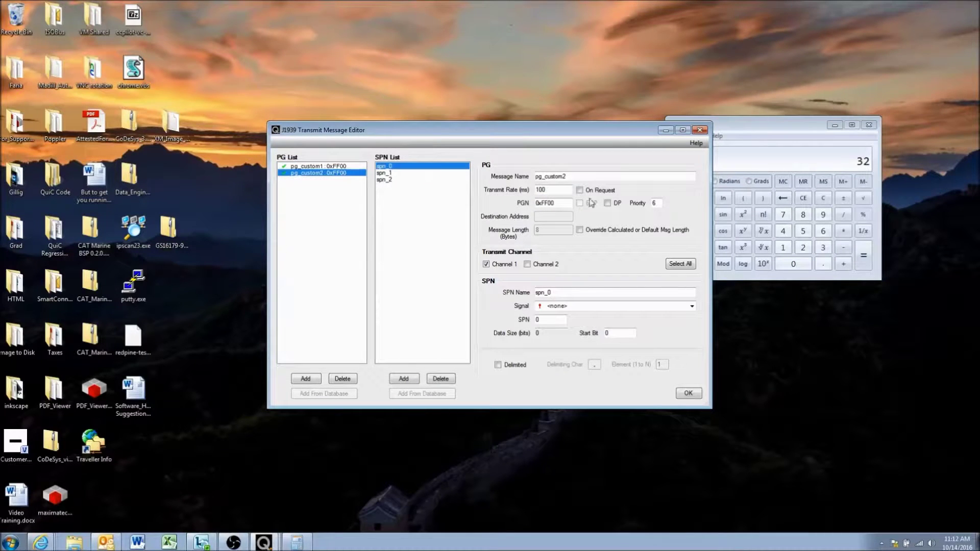
{"action": "left_click", "coordinate": [568, 204]}
{"action": "key", "text": "BackSpace"}
{"action": "key", "text": "BackSpace"}
{"action": "type", "text": "11"}
{"action": "key", "text": "Tab"}
- Compare the PGNs and SPN lists of pg_custom1 and pg_custom2
{"action": "left_click", "coordinate": [342, 166]}
{"action": "left_click", "coordinate": [342, 173]}
{"action": "left_click", "coordinate": [342, 167]}
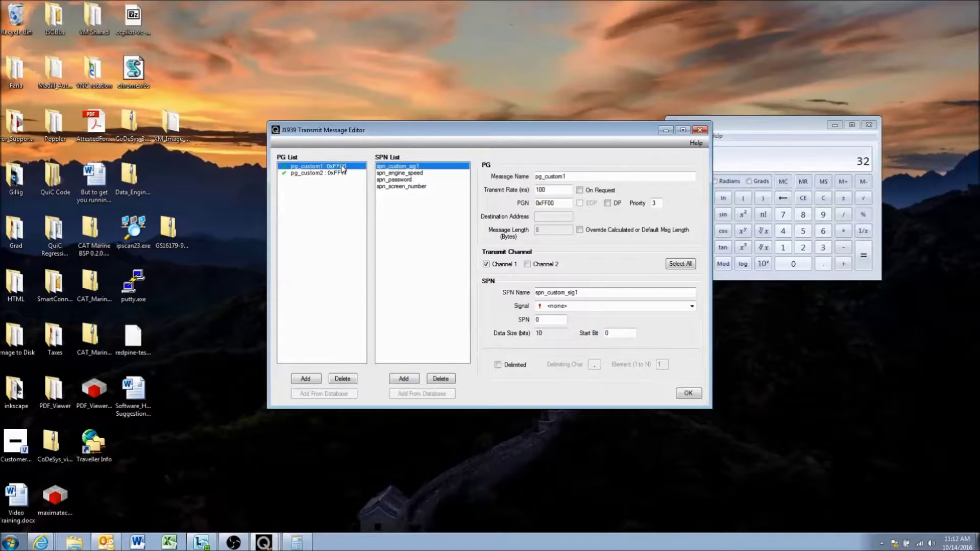
{"action": "left_click", "coordinate": [341, 174]}
{"action": "left_click", "coordinate": [339, 166]}
{"action": "left_click", "coordinate": [338, 173]}
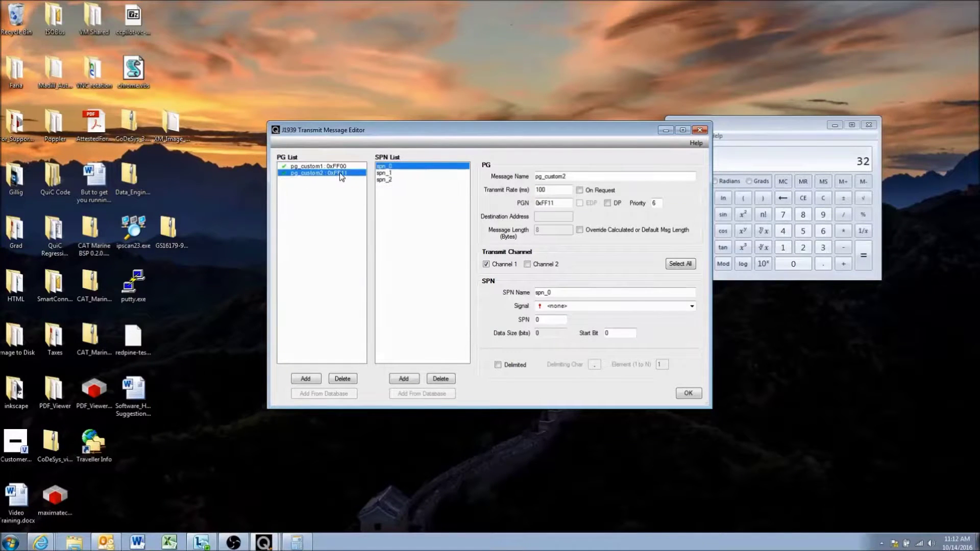
{"action": "left_click", "coordinate": [340, 166]}
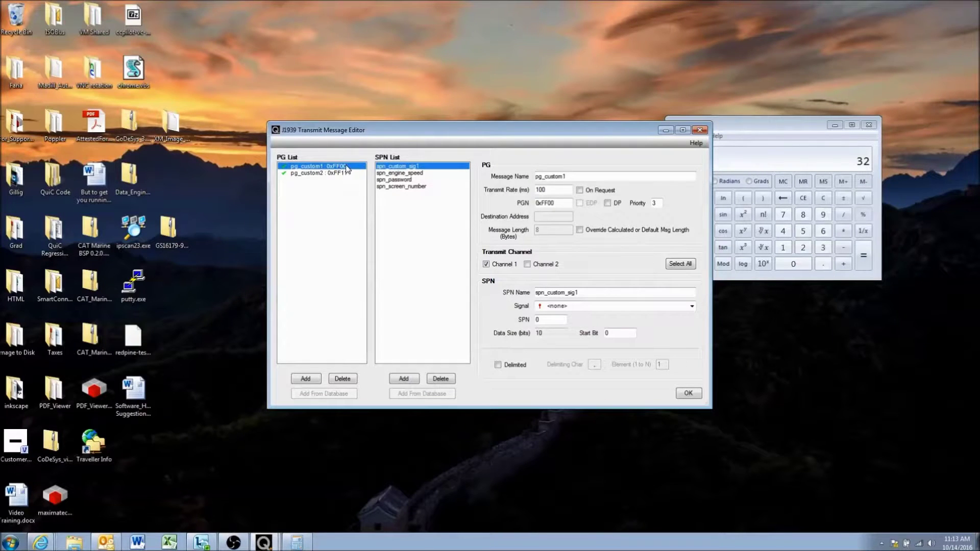
{"action": "left_click", "coordinate": [341, 173]}
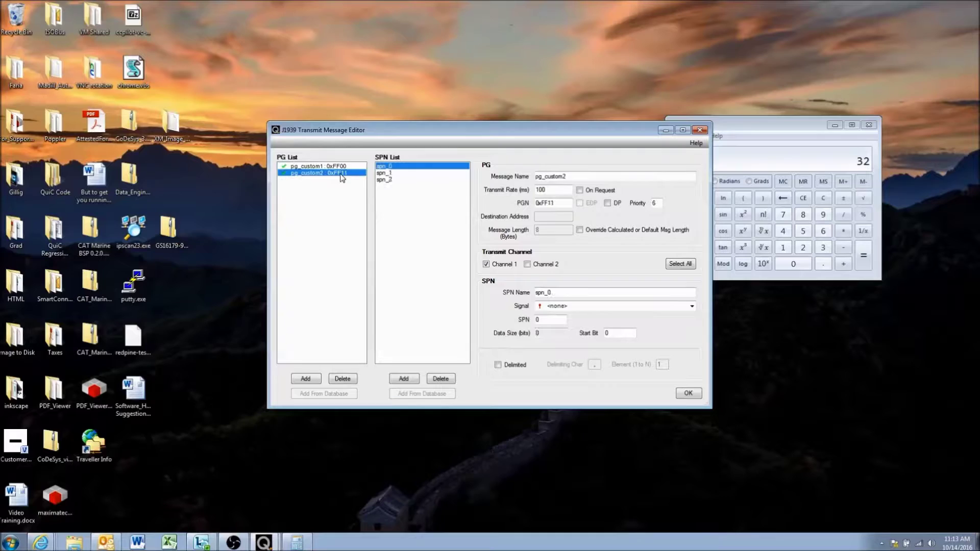
- Review the settings of spn_0, spn_1 and spn_2 in pg_custom2
{"action": "left_click", "coordinate": [396, 173]}
{"action": "left_click", "coordinate": [387, 167]}
{"action": "left_click", "coordinate": [391, 180]}
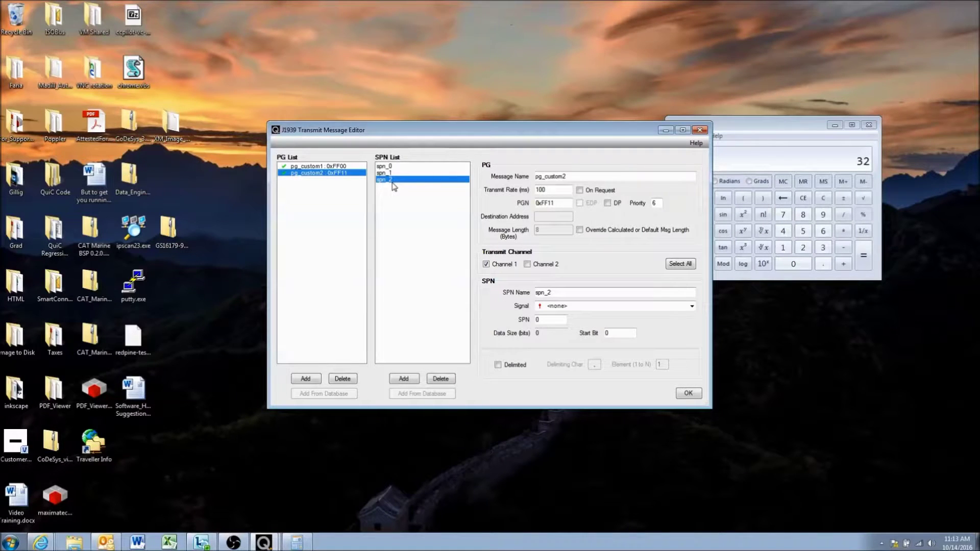
{"action": "left_click", "coordinate": [395, 173]}
{"action": "left_click", "coordinate": [391, 166]}
{"action": "left_click", "coordinate": [391, 174]}
{"action": "left_click", "coordinate": [390, 180]}
- Set pg_custom1 to transmit on request and compare its transmit settings with pg_custom2
{"action": "left_click", "coordinate": [562, 193]}
{"action": "left_click", "coordinate": [347, 166]}
{"action": "left_click", "coordinate": [339, 174]}
{"action": "left_click", "coordinate": [335, 167]}
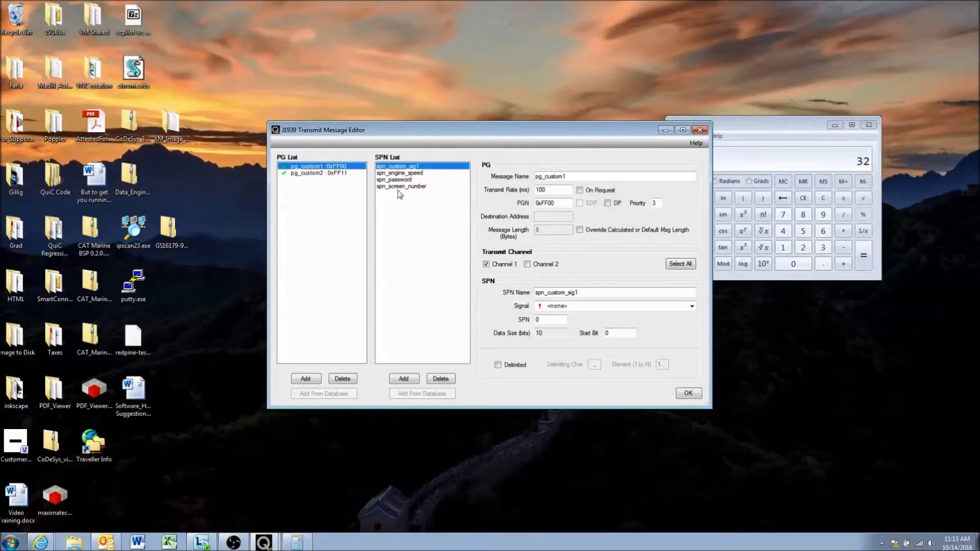
{"action": "left_click", "coordinate": [580, 192]}
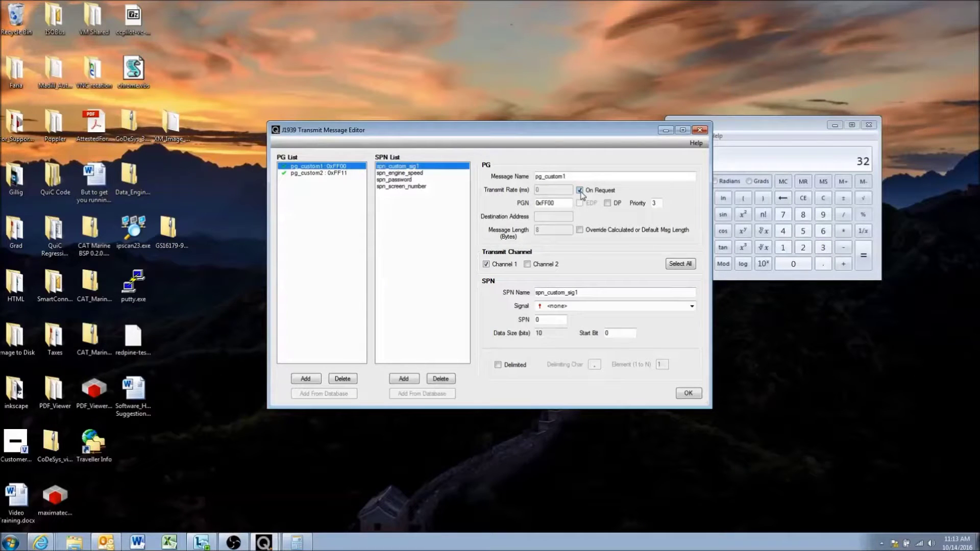
{"action": "left_click", "coordinate": [337, 173]}
{"action": "left_click", "coordinate": [329, 167]}
{"action": "left_click", "coordinate": [330, 174]}
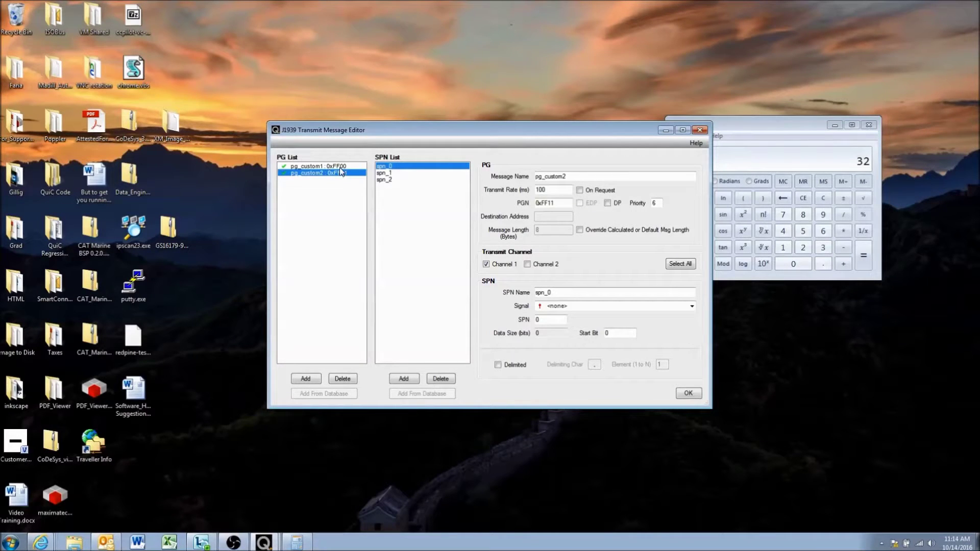
- Turn off on-request transmission for pg_custom1 and compare its transmit rate with that of pg_custom2
{"action": "left_click", "coordinate": [306, 166]}
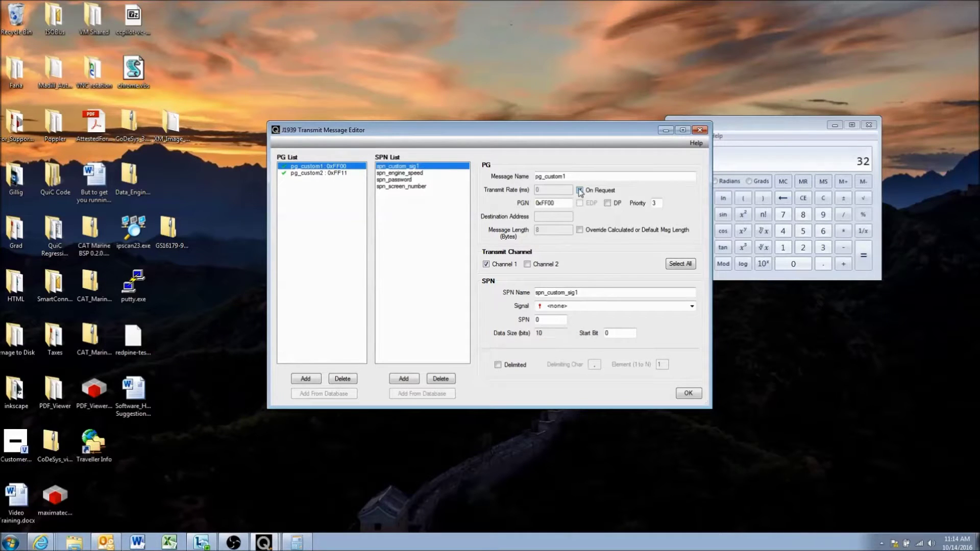
{"action": "left_click", "coordinate": [580, 190]}
{"action": "left_click", "coordinate": [340, 173]}
{"action": "left_click", "coordinate": [339, 166]}
- Set the transmit rate of pg_custom2 to 1000 ms and compare it with pg_custom1
{"action": "left_click", "coordinate": [336, 173]}
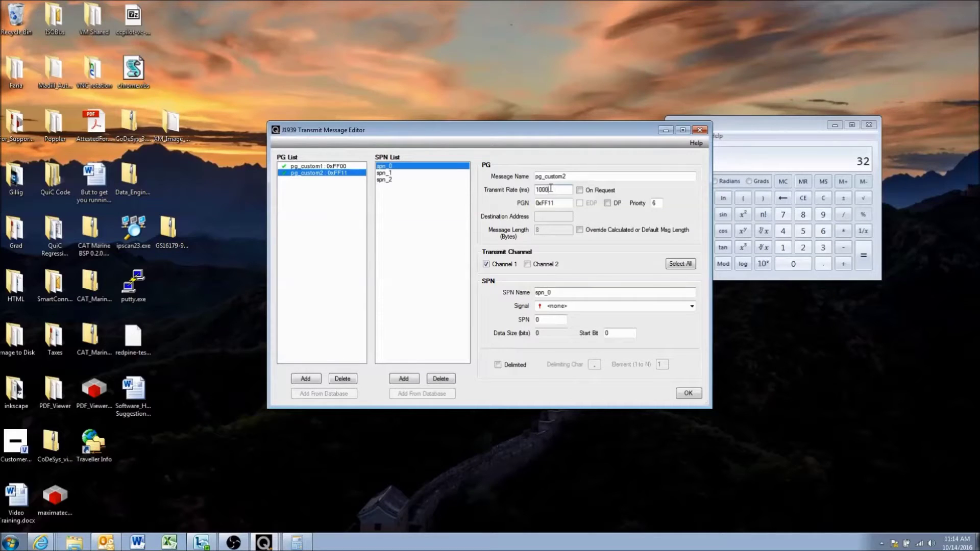
{"action": "left_click", "coordinate": [336, 167]}
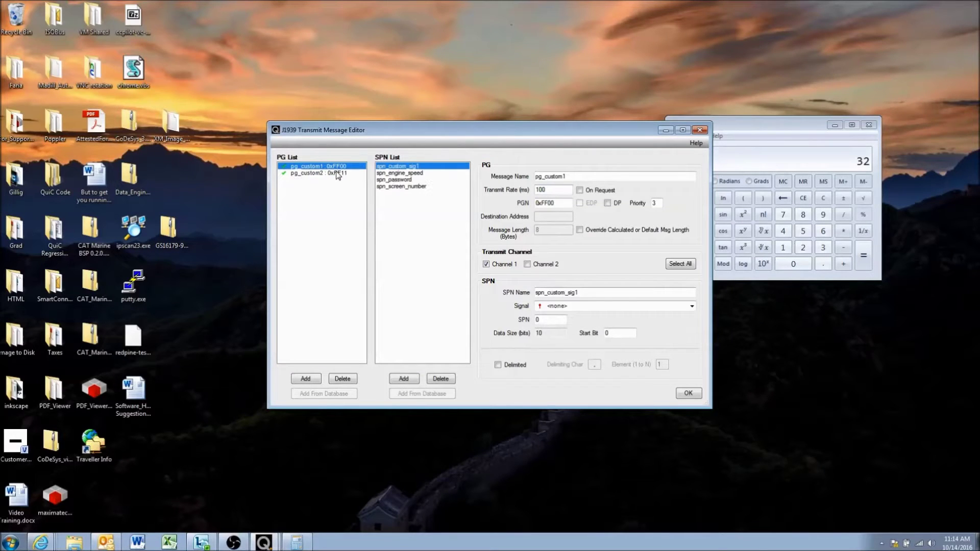
{"action": "left_click", "coordinate": [337, 174]}
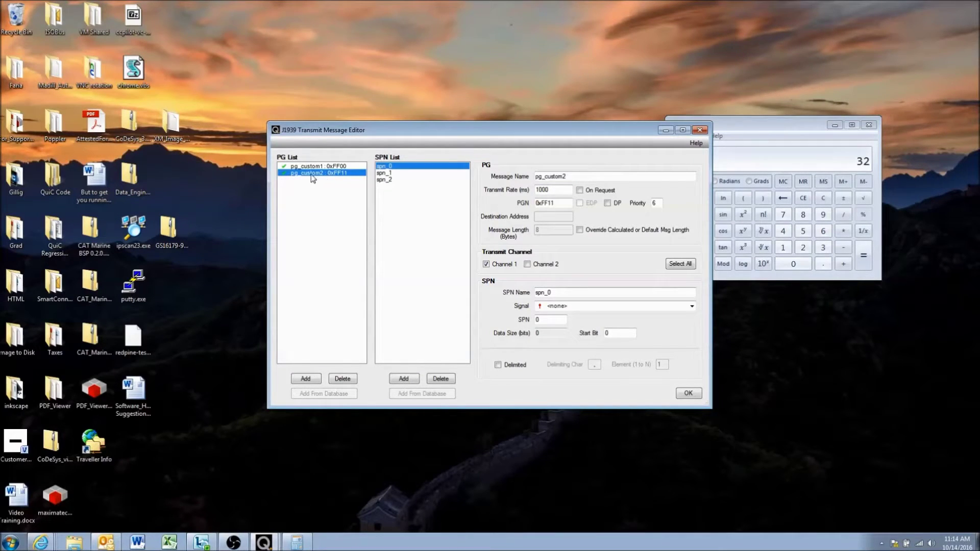
- Check the signal assignments of spn_0, spn_1 and spn_2 in pg_custom2 and close the transmit message editor
{"action": "left_click", "coordinate": [390, 174]}
{"action": "left_click", "coordinate": [390, 180]}
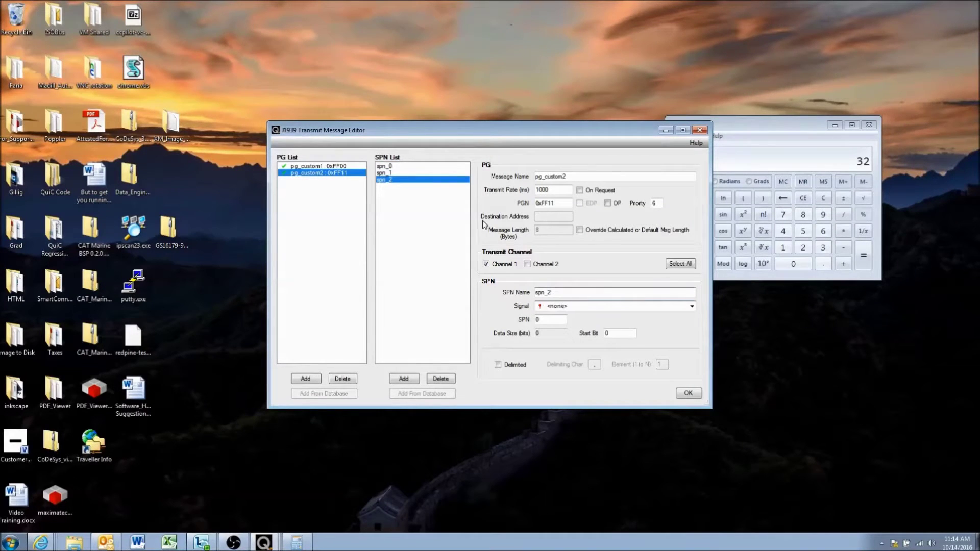
{"action": "left_click", "coordinate": [394, 167]}
{"action": "left_click", "coordinate": [390, 174]}
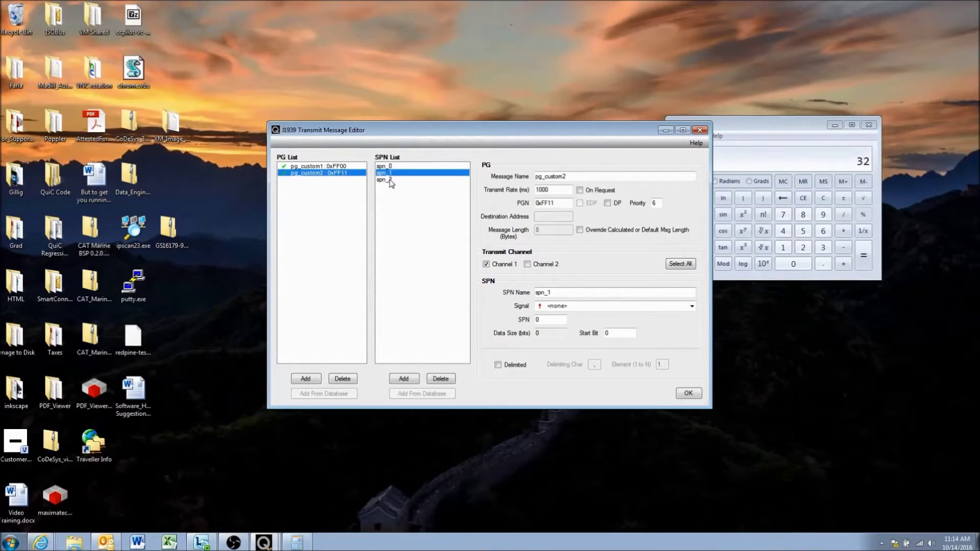
{"action": "left_click", "coordinate": [390, 181]}
{"action": "left_click", "coordinate": [688, 393]}
- Save and build the Video_Example project, and close the program output
{"action": "left_click", "coordinate": [361, 170]}
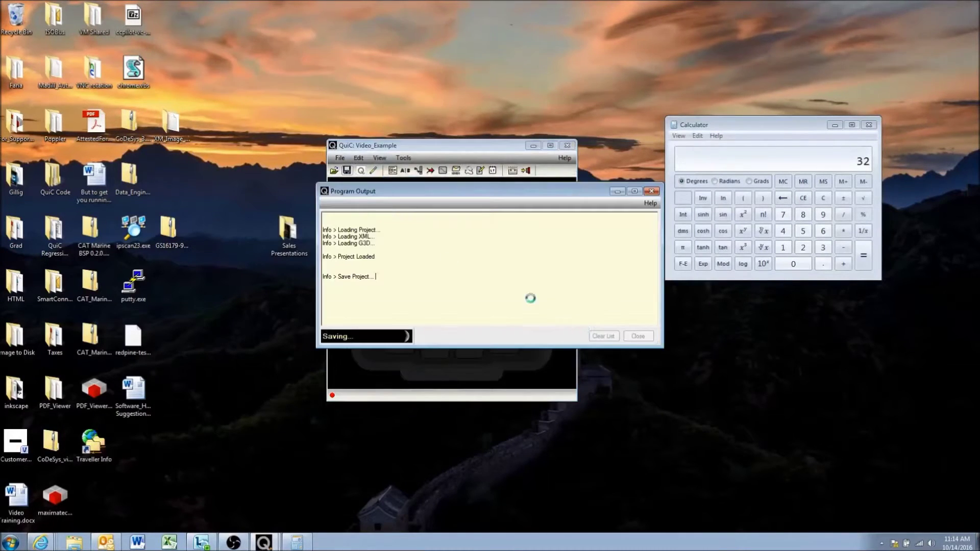
{"action": "left_click", "coordinate": [636, 335]}
{"action": "left_click", "coordinate": [514, 171]}
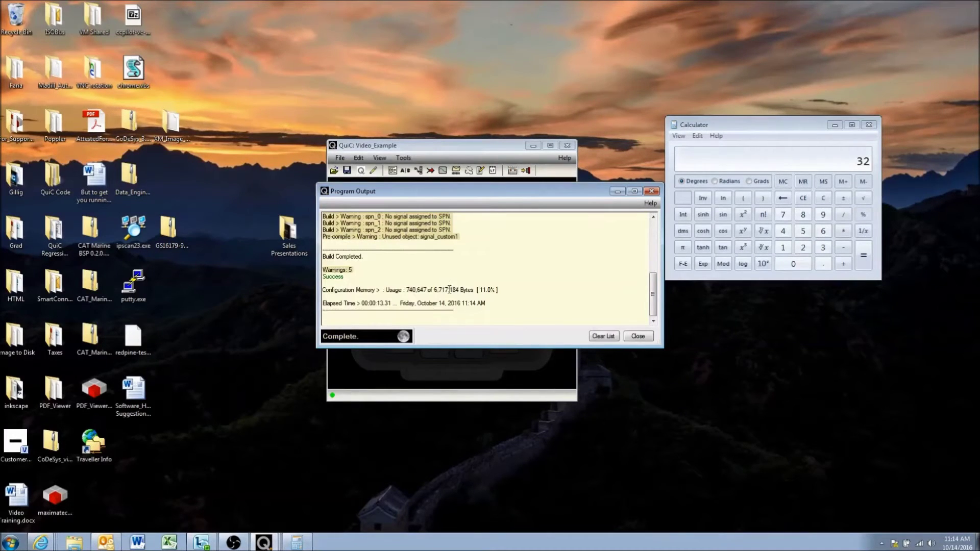
{"action": "left_click", "coordinate": [638, 337]}
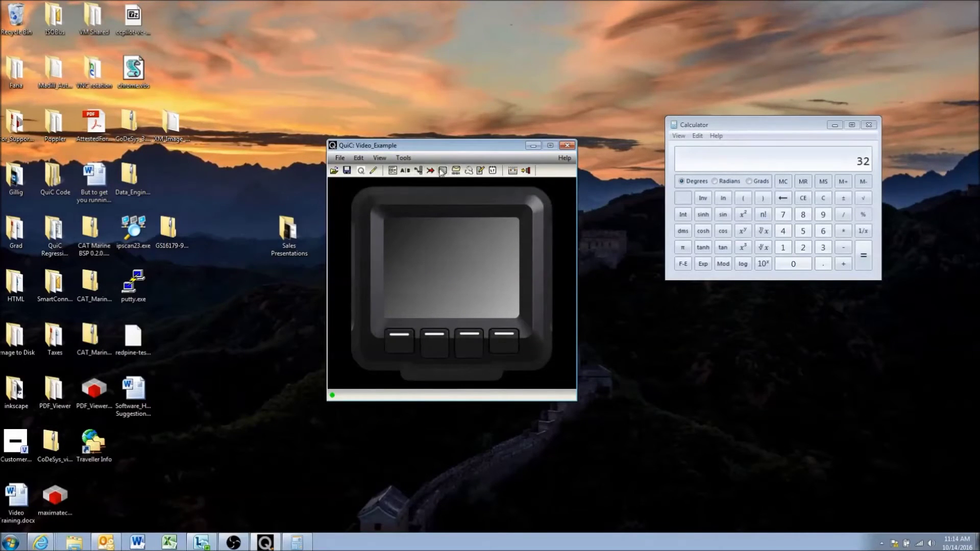
- Review the signal, SPN number, data size and start bit of each SPN in pg_custom1 in the J1939 Transmit Message Editor
{"action": "left_click", "coordinate": [456, 170]}
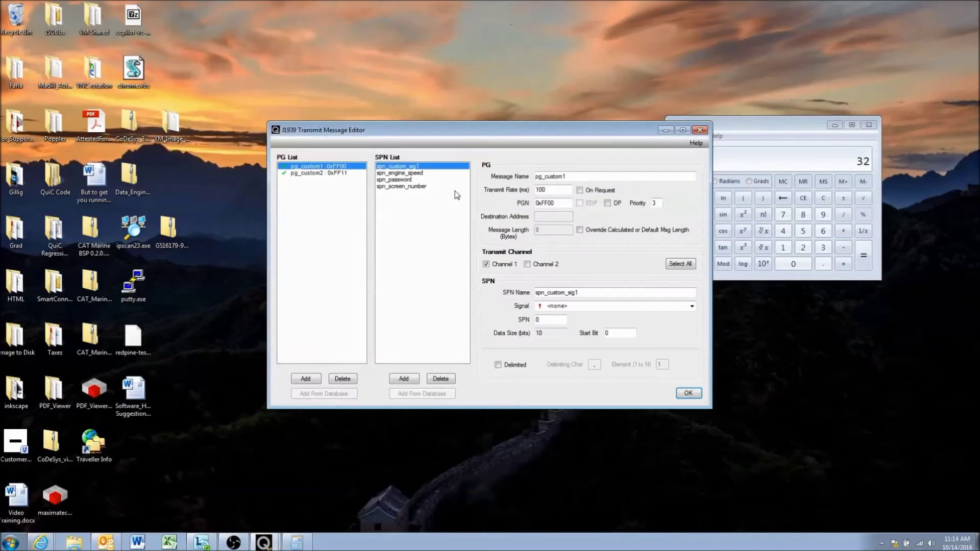
{"action": "left_click", "coordinate": [409, 173]}
{"action": "left_click", "coordinate": [410, 180]}
{"action": "left_click", "coordinate": [411, 186]}
{"action": "left_click", "coordinate": [410, 179]}
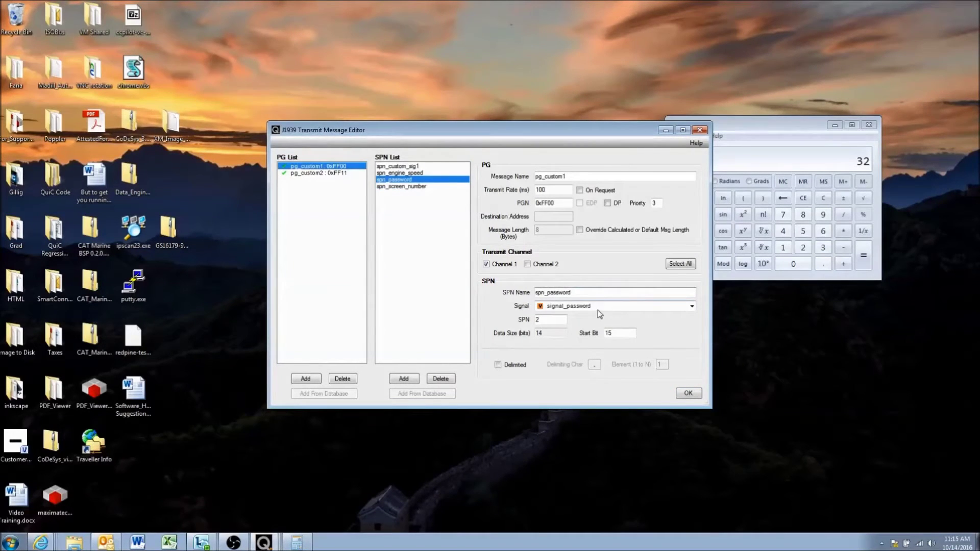
{"action": "left_click", "coordinate": [411, 167]}
{"action": "left_click", "coordinate": [413, 187]}
{"action": "left_click", "coordinate": [410, 168]}
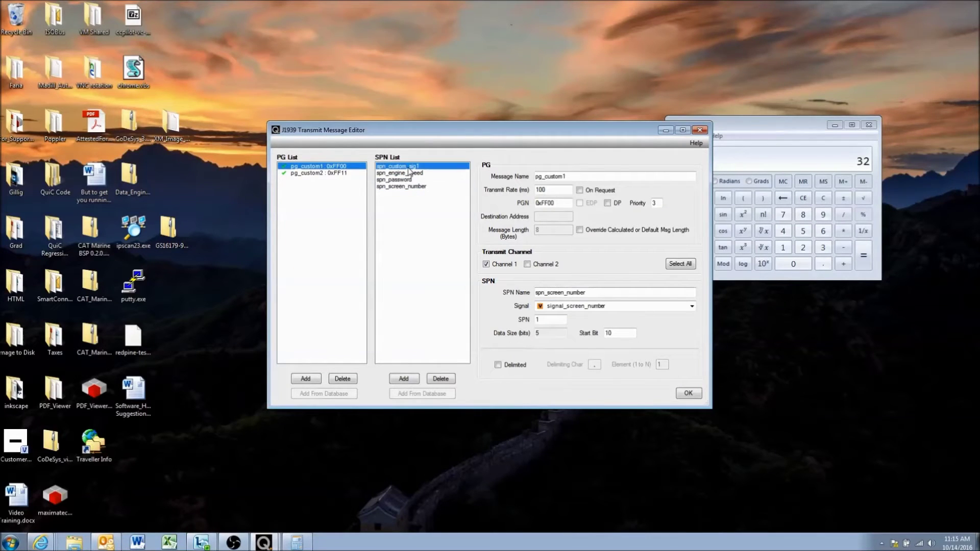
{"action": "left_click", "coordinate": [409, 174]}
{"action": "left_click", "coordinate": [409, 180]}
{"action": "left_click", "coordinate": [406, 186]}
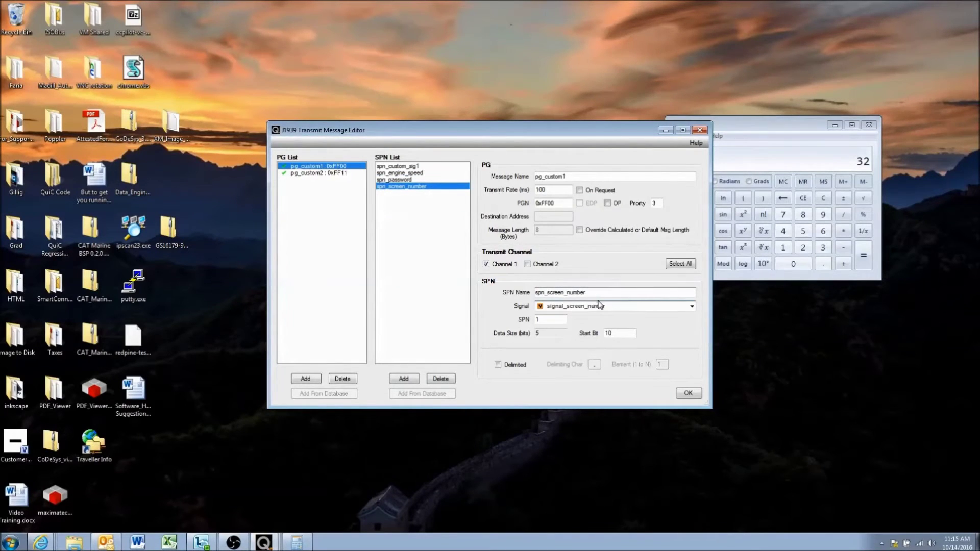
{"action": "left_click", "coordinate": [700, 394]}
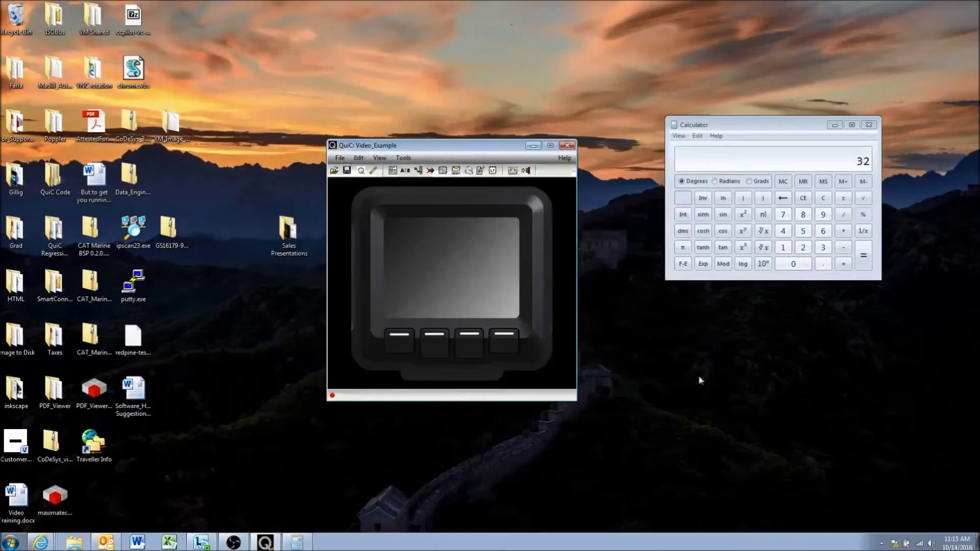
- Review the data size and data range of the virtual signals signal_custom1, signal_password and signal_screen_number in the Signal Editor
{"action": "left_click", "coordinate": [443, 170]}
{"action": "left_click", "coordinate": [474, 161]}
{"action": "left_click", "coordinate": [309, 231]}
{"action": "left_click", "coordinate": [309, 237]}
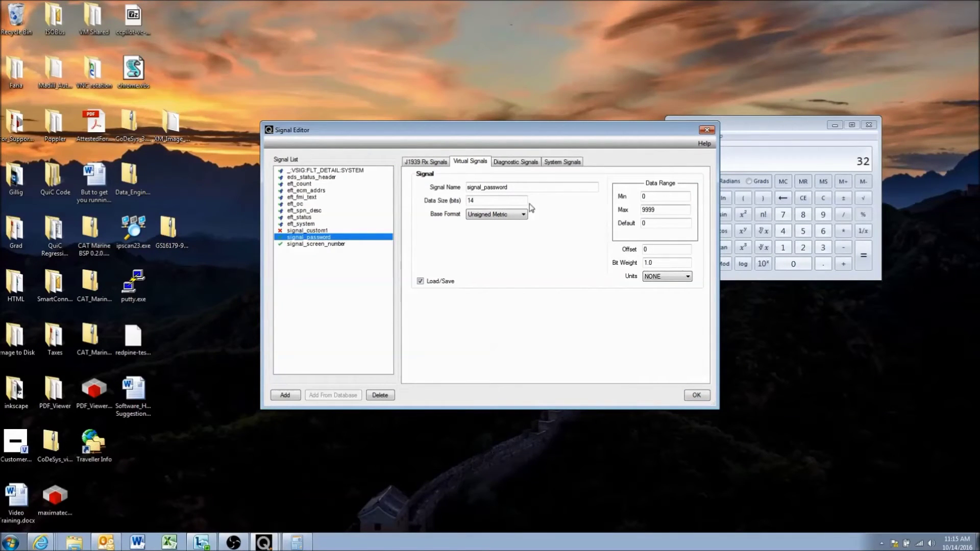
{"action": "left_click", "coordinate": [326, 244]}
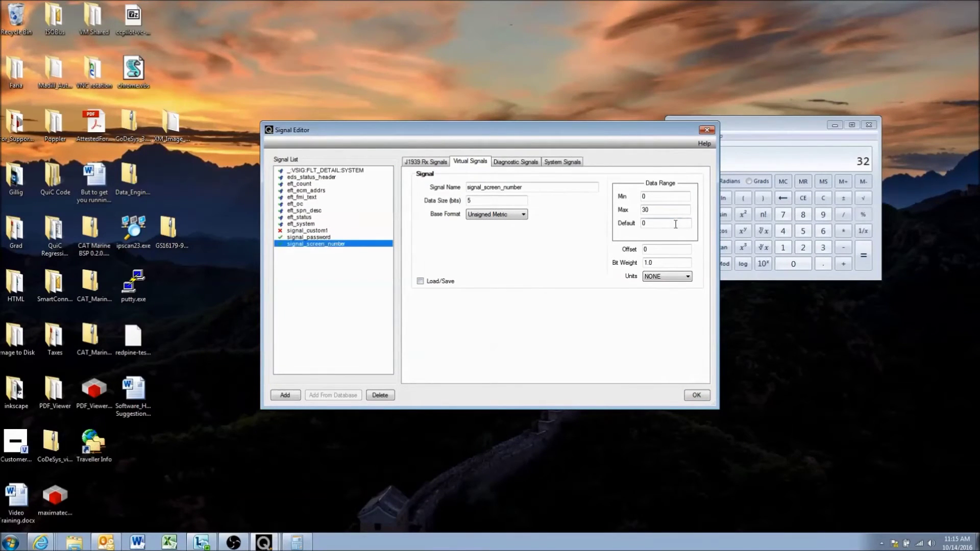
{"action": "left_click", "coordinate": [697, 395]}
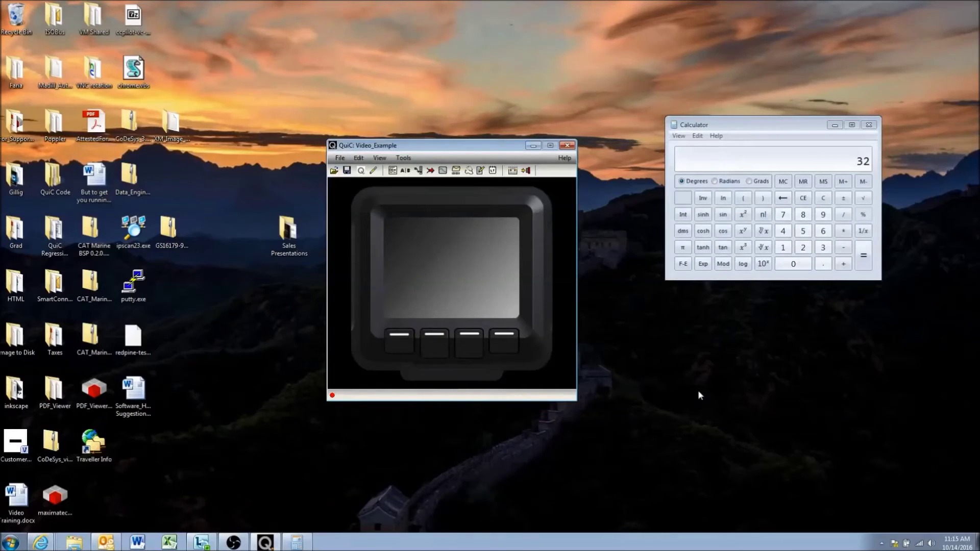